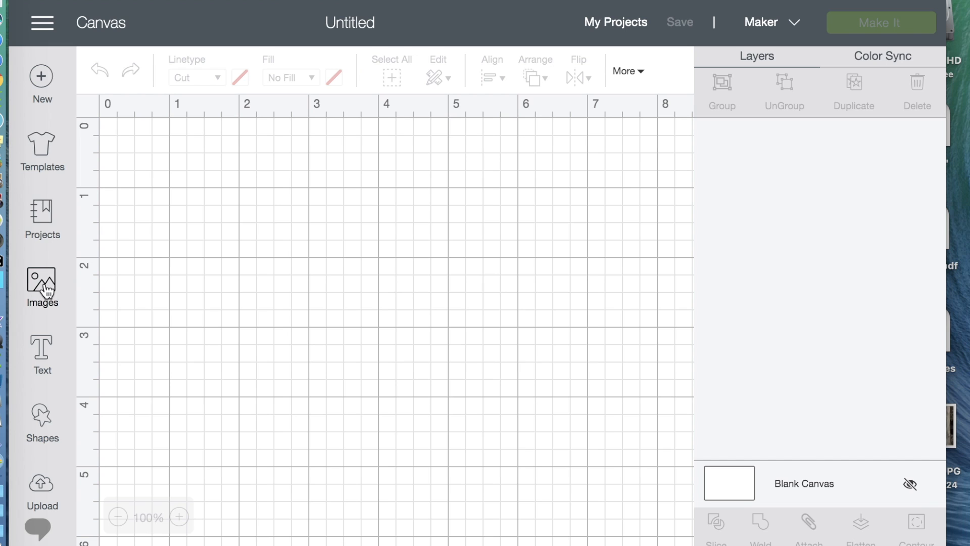
Add a square and a triangle to the blank canvas.
click(44, 420)
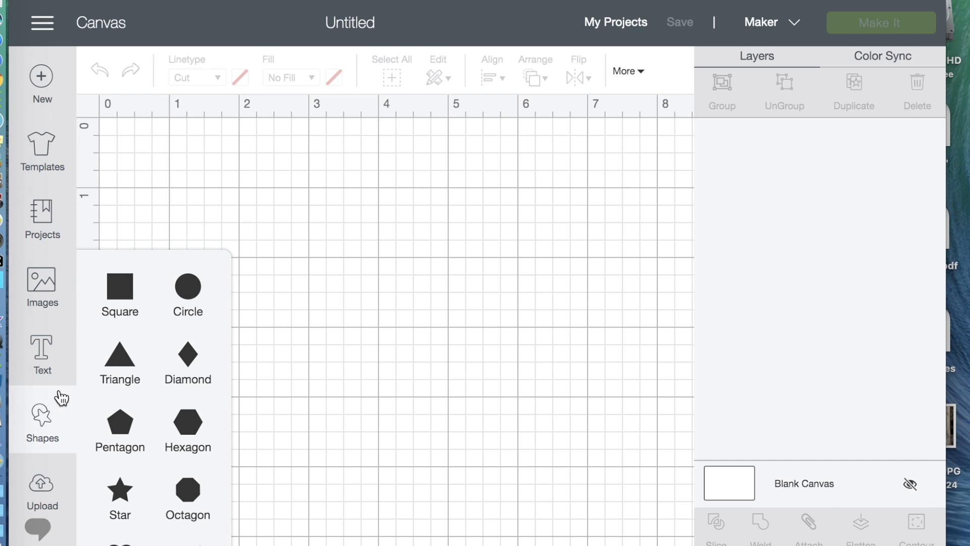
click(127, 291)
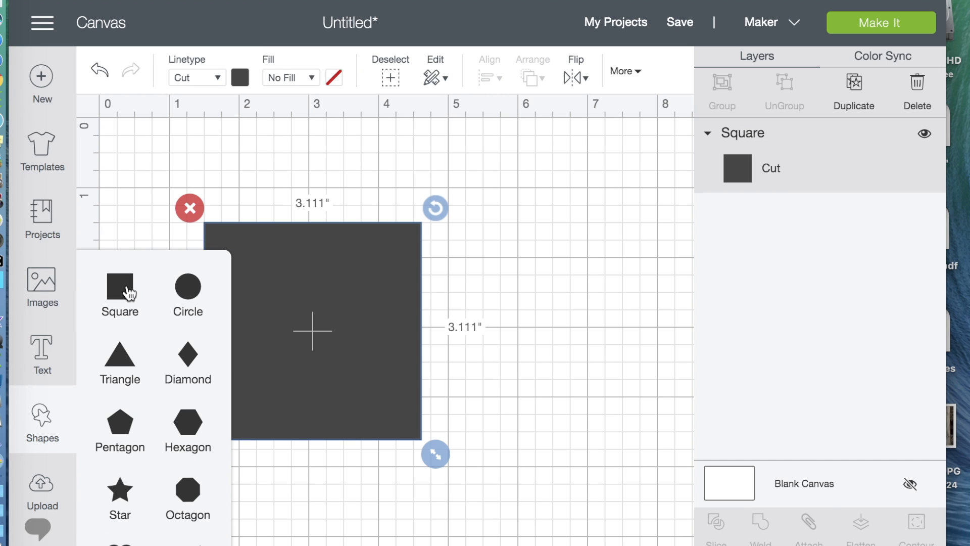
click(124, 358)
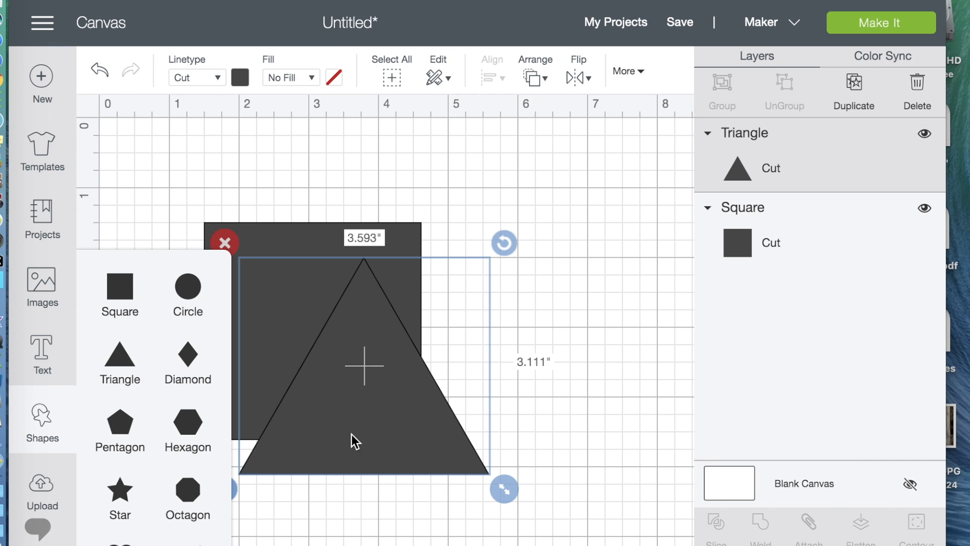
click(395, 420)
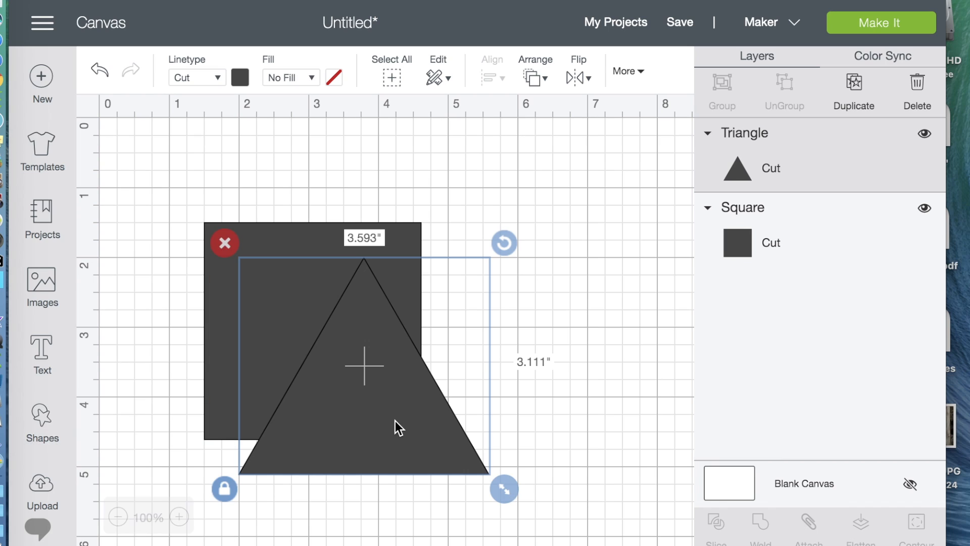
Set the triangle's width to 1.0 inch, keeping its proportions locked.
click(626, 70)
click(215, 133)
key(BackSpace)
key(BackSpace)
key(BackSpace)
key(BackSpace)
key(BackSpace)
text(1.0)
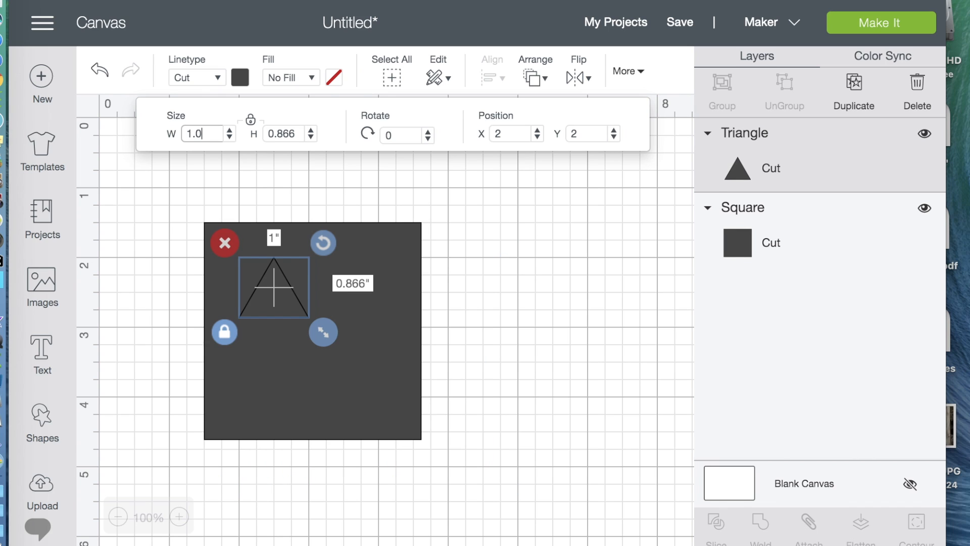
Unlock the square's proportions so its width and height can be sized independently.
click(399, 330)
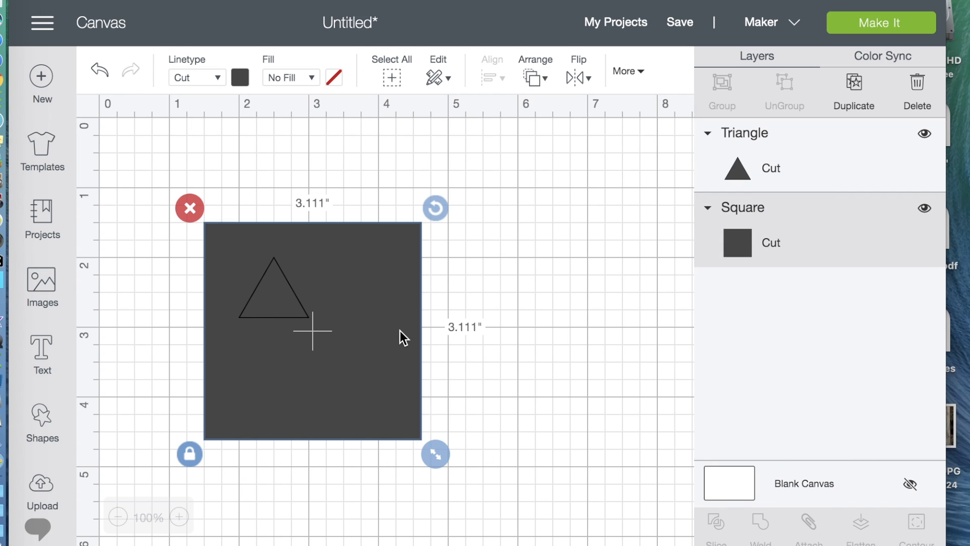
click(629, 69)
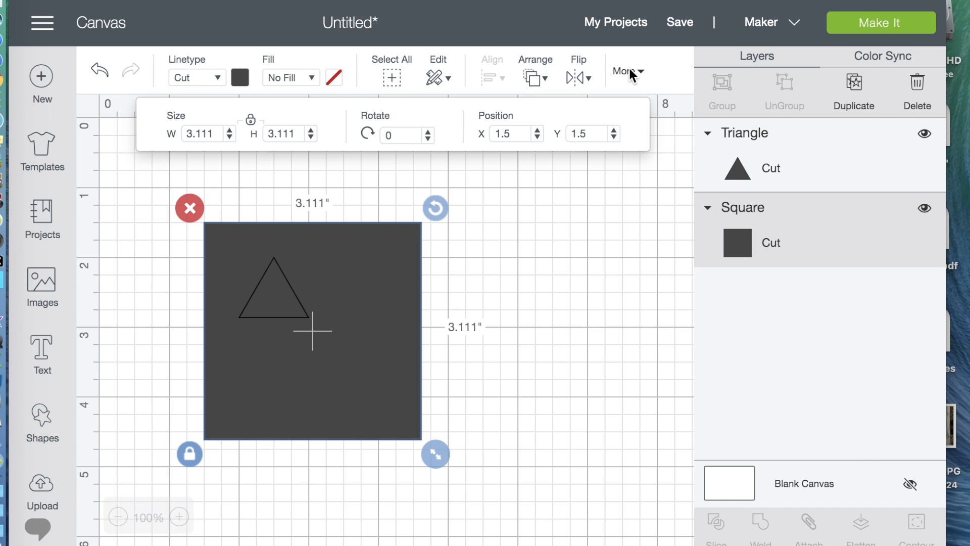
click(190, 454)
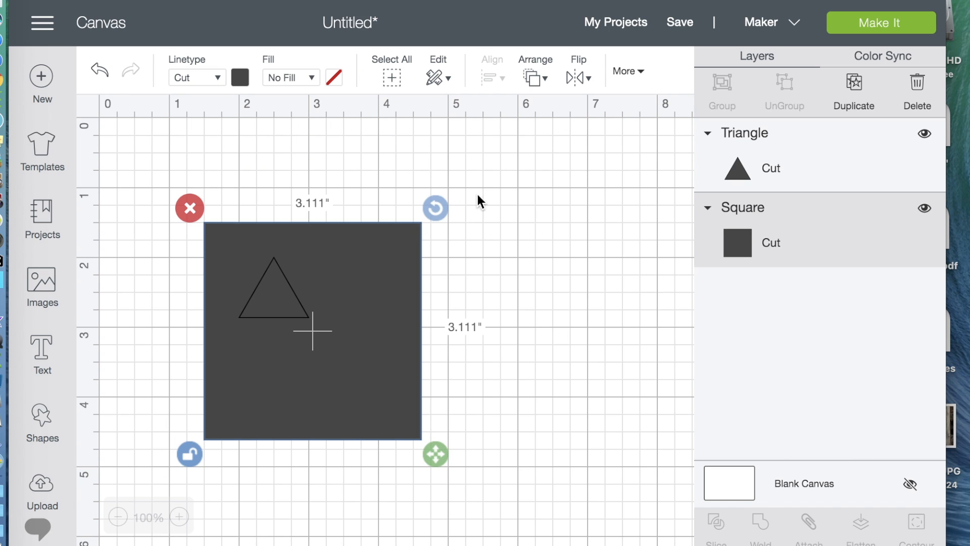
click(643, 68)
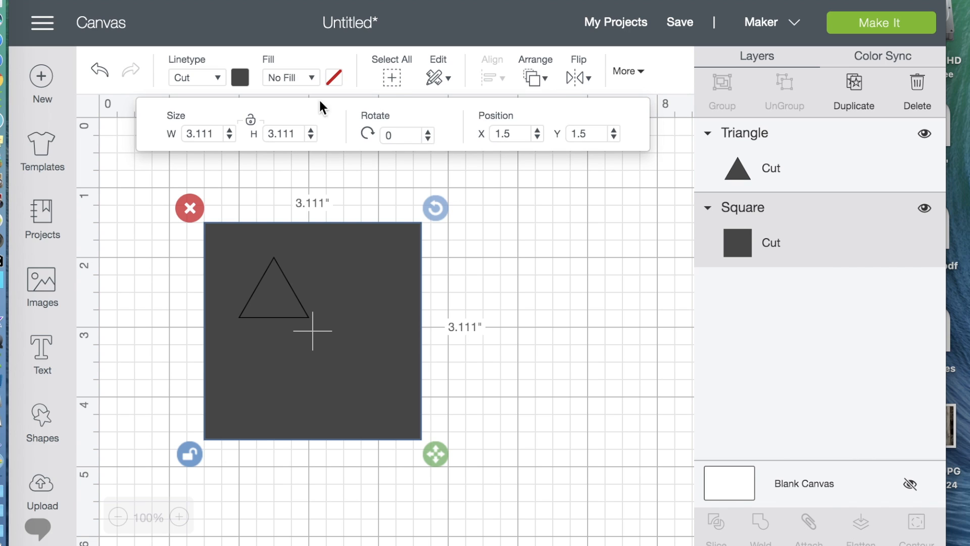
Resize the square into a rectangle 1.0 inch wide and 2.5 inches high.
click(216, 134)
key(BackSpace)
key(BackSpace)
key(BackSpace)
key(BackSpace)
key(BackSpace)
text(1.0)
key(Tab)
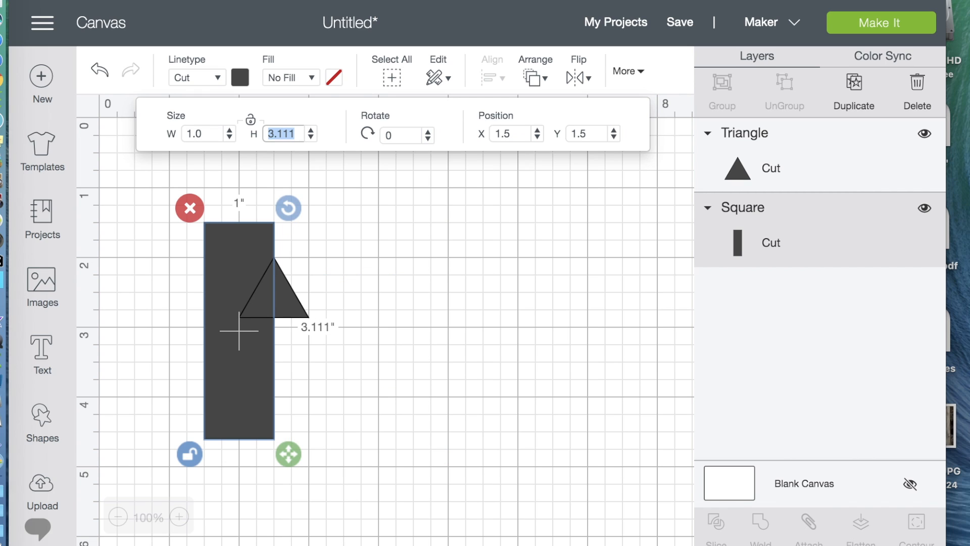
text(2.5)
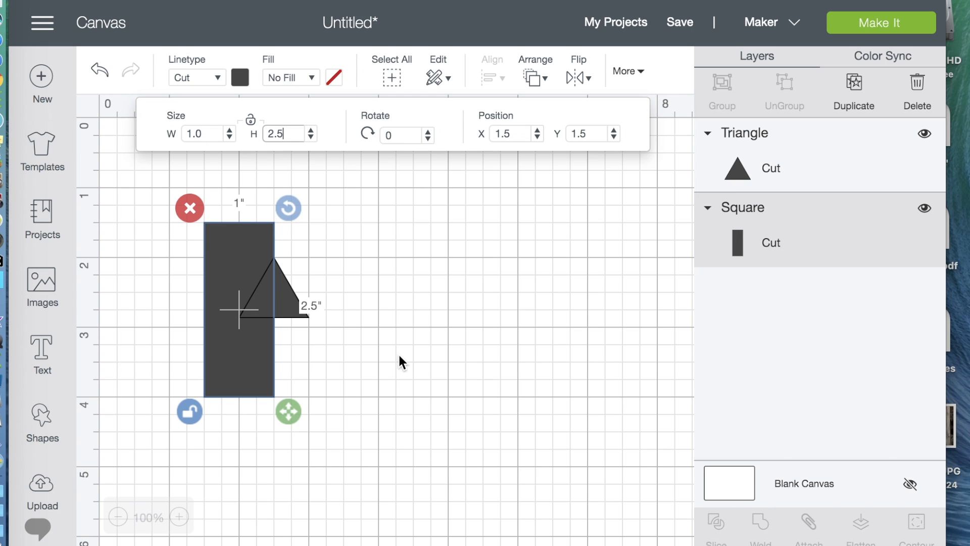
Move the rectangle directly beneath the triangle so its top edge meets the triangle's base and the sides line up.
drag(257, 381, 292, 477)
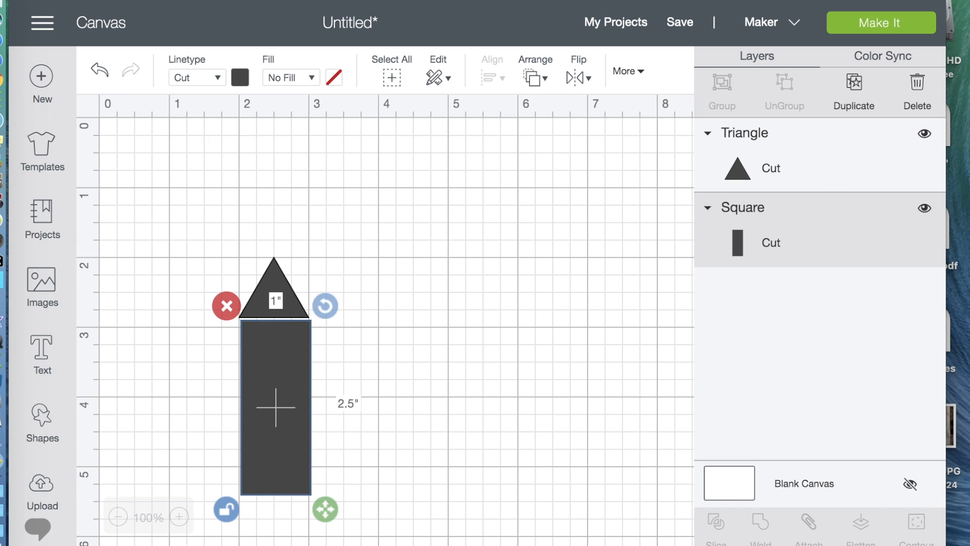
click(179, 516)
click(179, 516)
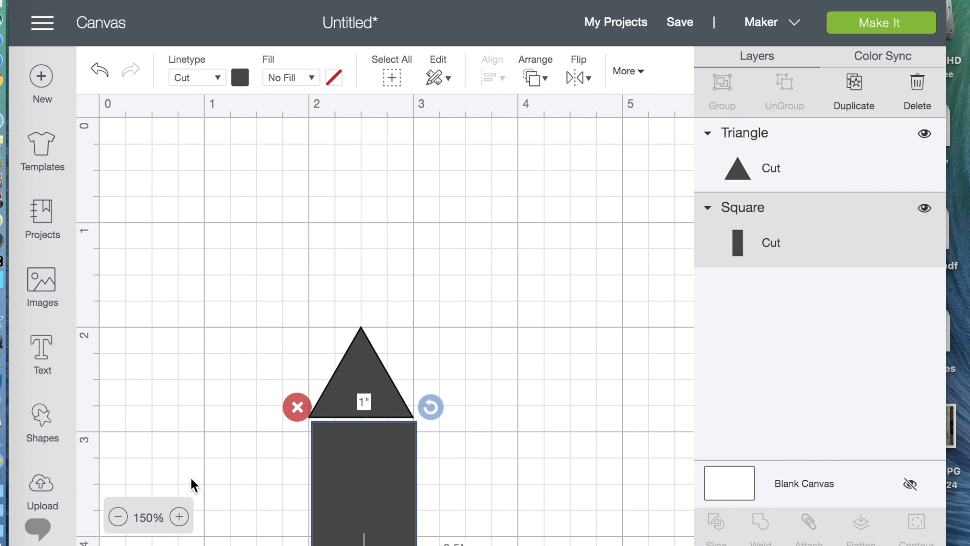
scroll(225, 370, down, 5)
click(179, 517)
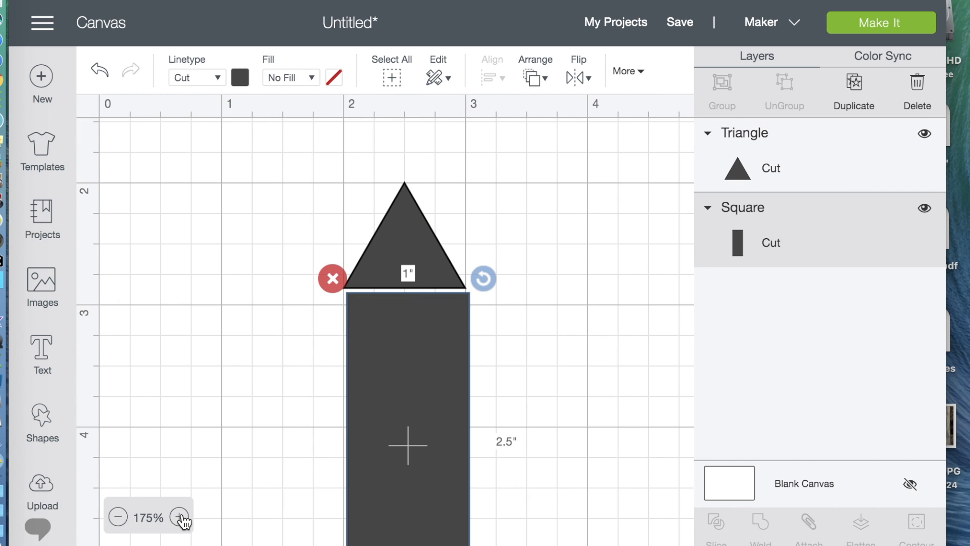
click(180, 516)
scroll(187, 320, down, 5)
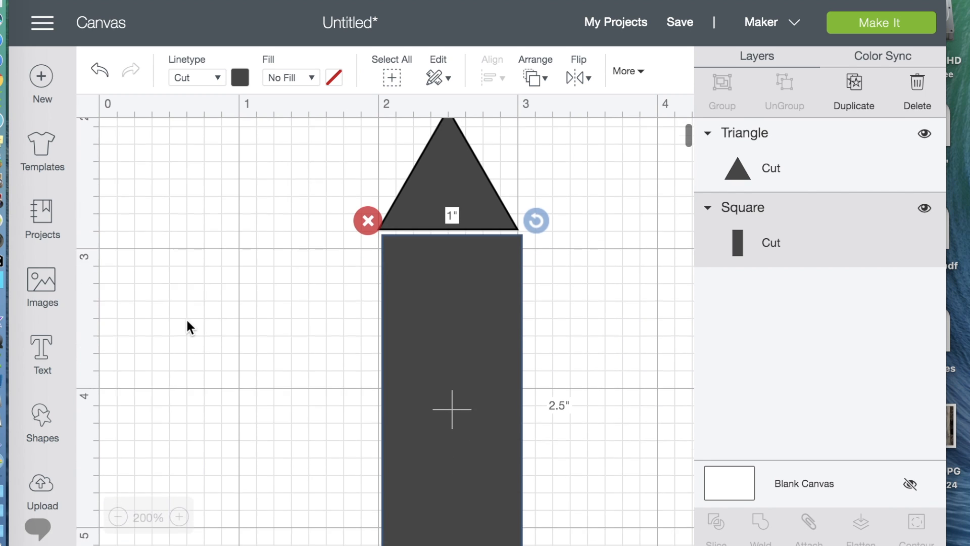
click(179, 516)
click(179, 516)
scroll(222, 336, right, 6)
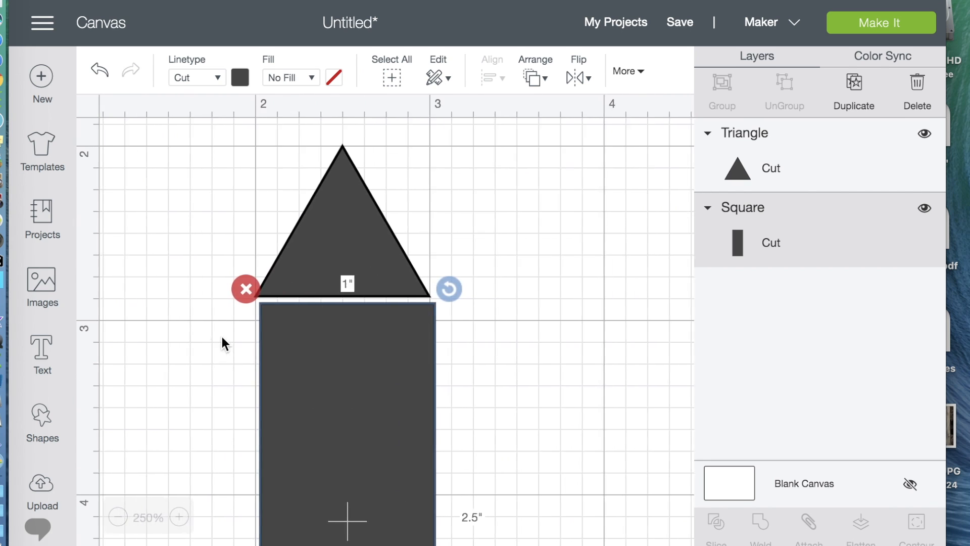
scroll(223, 337, right, 3)
scroll(222, 336, left, 1)
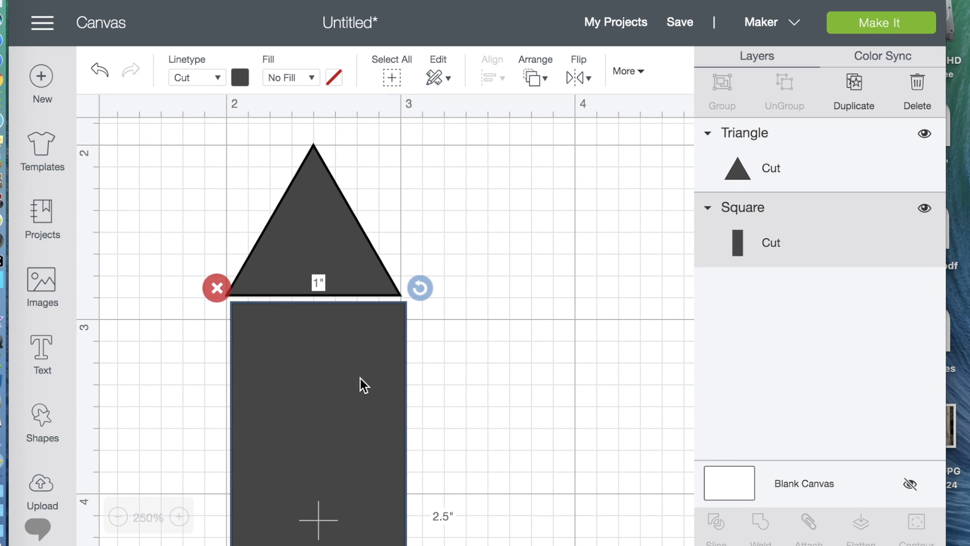
mouse_move(362, 396)
mouse_down()
mouse_move(350, 411)
mouse_move(355, 392)
mouse_up()
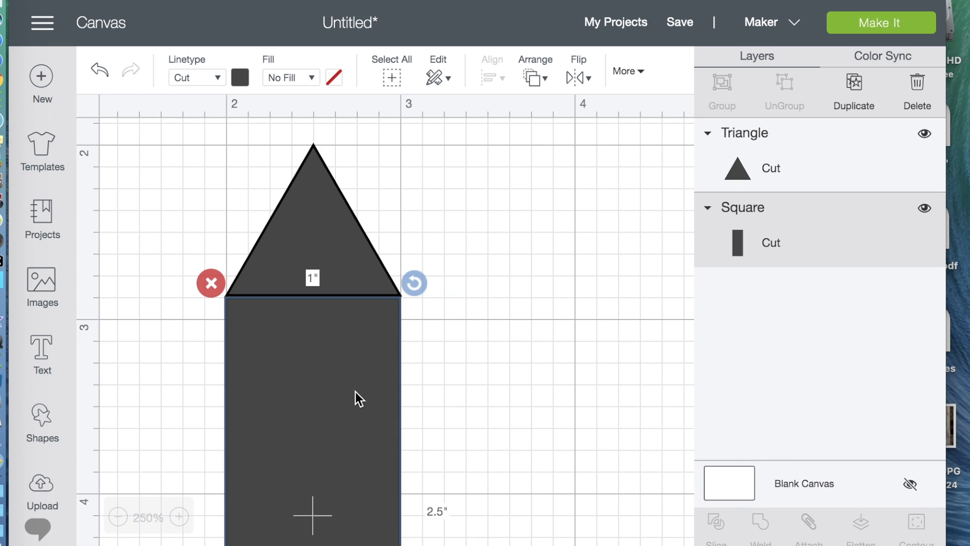
click(557, 392)
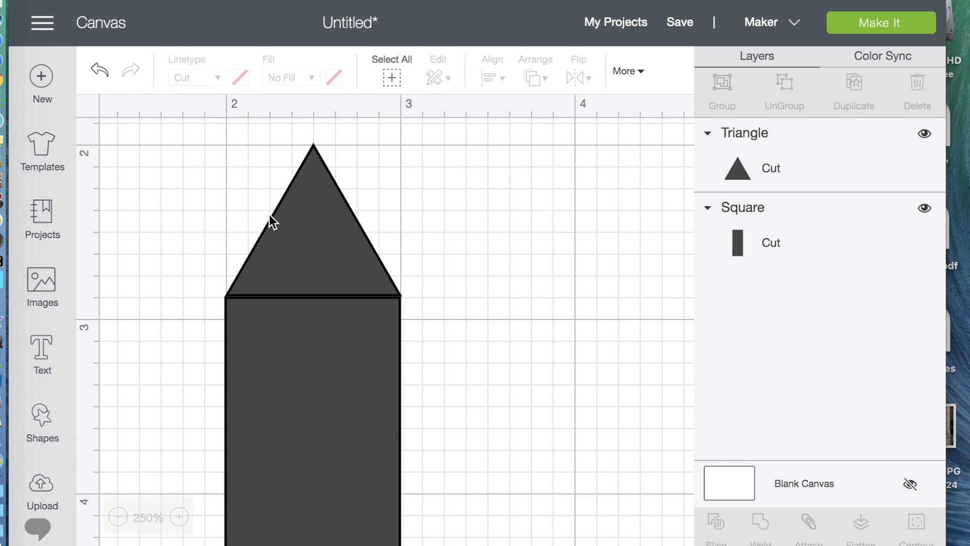
Select the triangle and rectangle together and move them slightly upward on the canvas.
drag(153, 222, 491, 375)
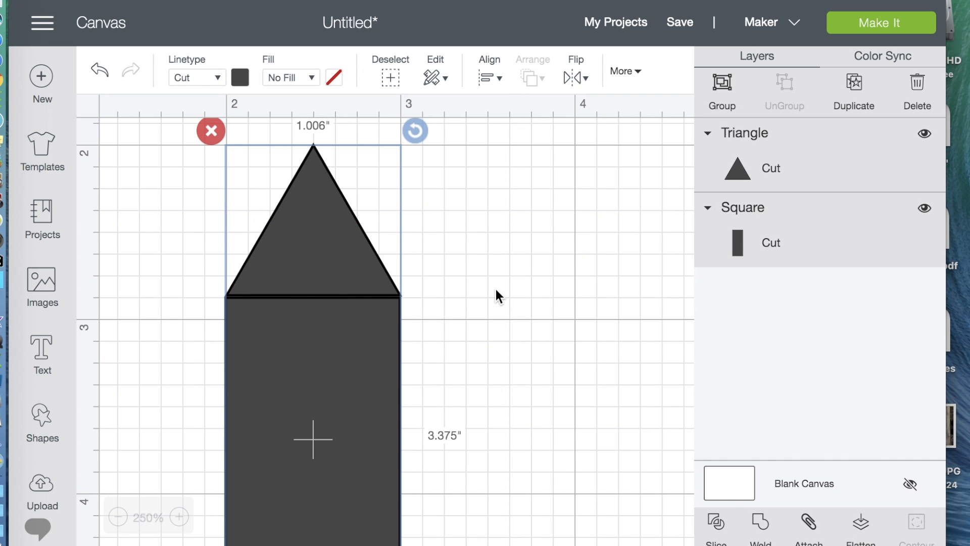
scroll(496, 289, up, 3)
drag(306, 287, 306, 261)
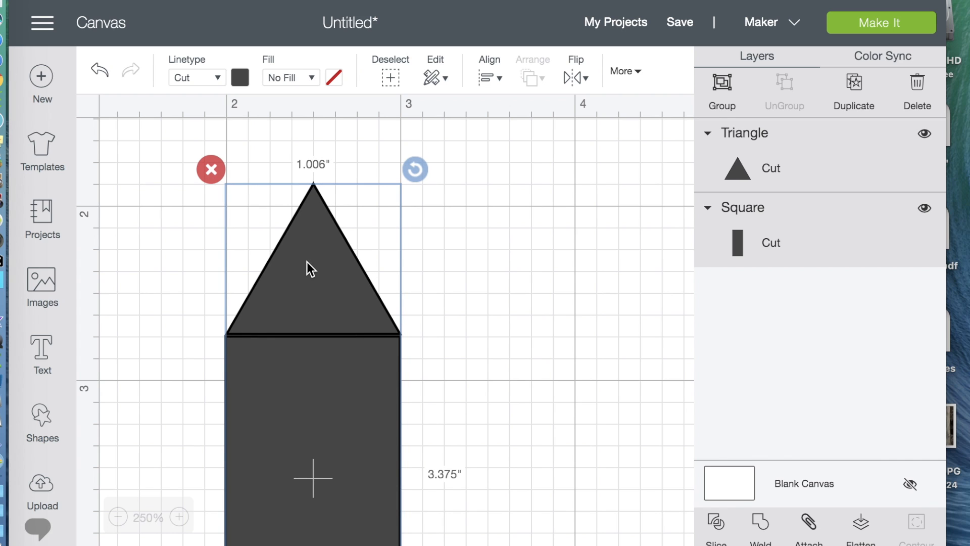
click(519, 243)
Move the triangle away from the rectangle, unlock its proportions and flatten it to about 0.5 inch high.
drag(342, 266, 481, 241)
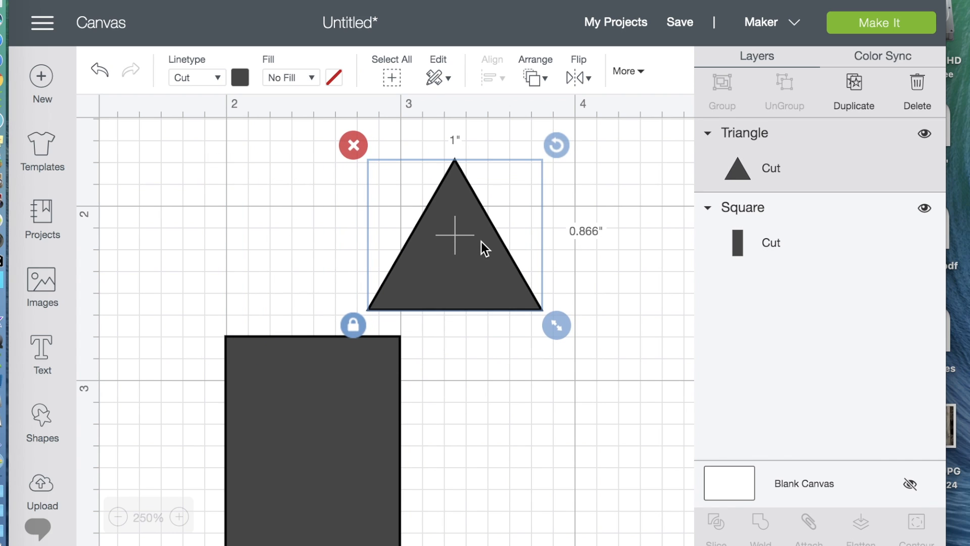
click(355, 328)
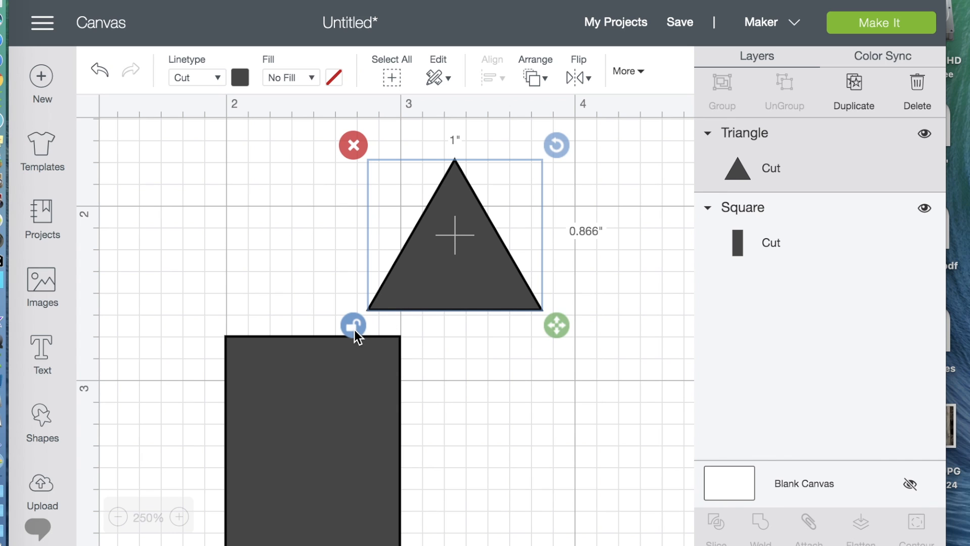
drag(555, 324, 557, 254)
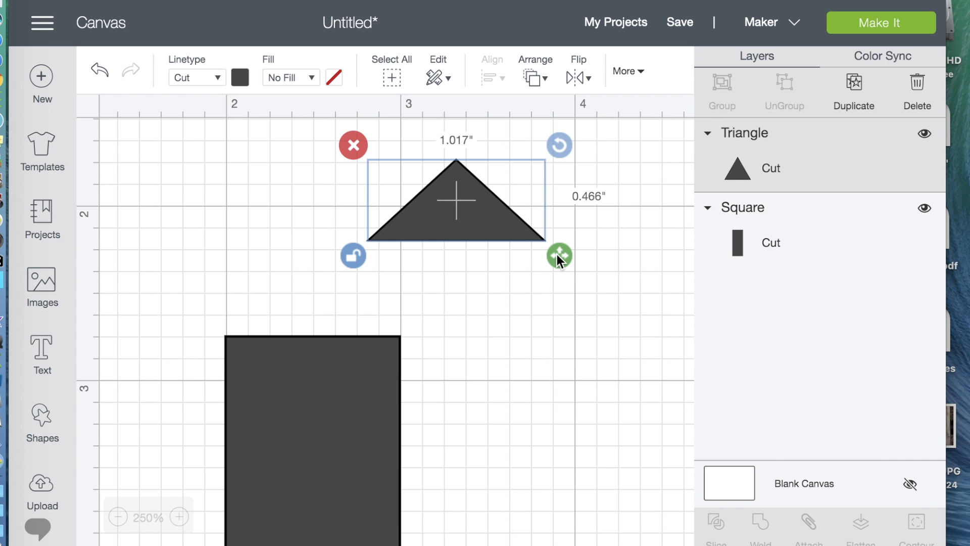
drag(557, 254, 558, 261)
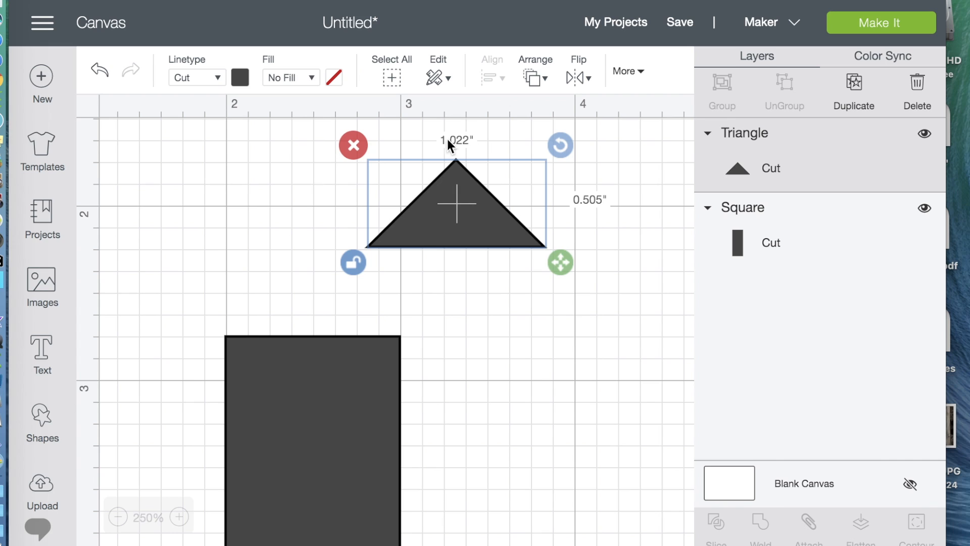
Set the flattened triangle's width to 1.0 inch and lock its proportions.
click(624, 71)
click(216, 135)
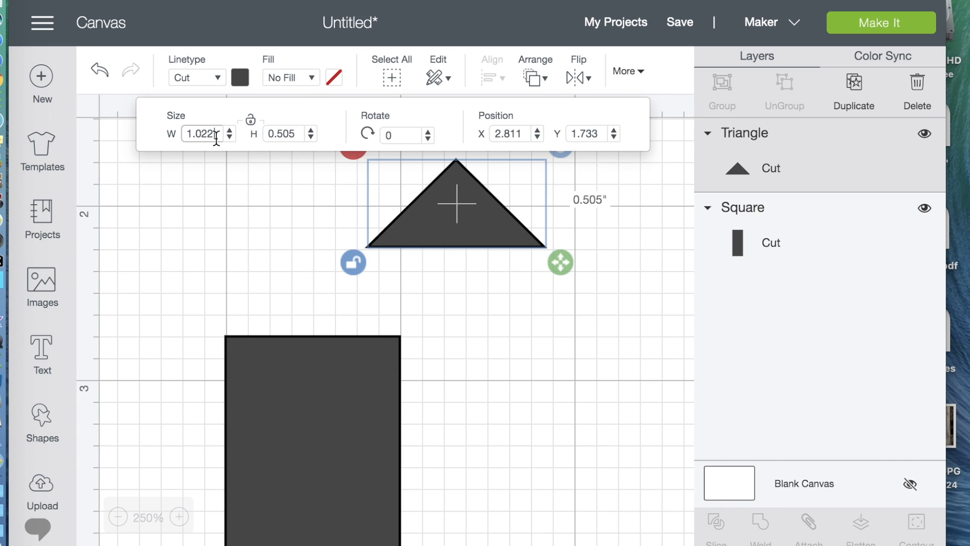
key(BackSpace)
key(BackSpace)
key(Return)
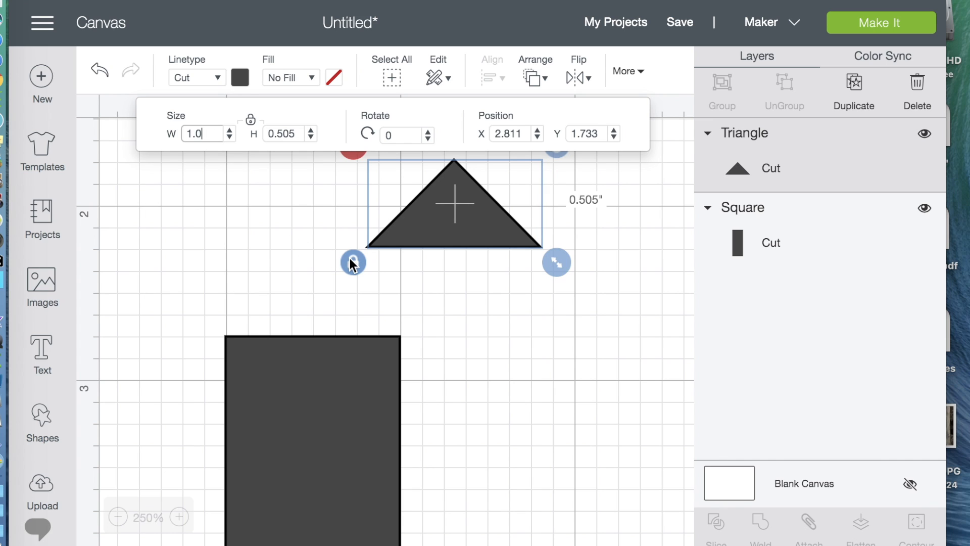
click(353, 262)
Place the flattened triangle on the rectangle's top edge and center both shapes horizontally.
drag(468, 201, 323, 289)
click(565, 325)
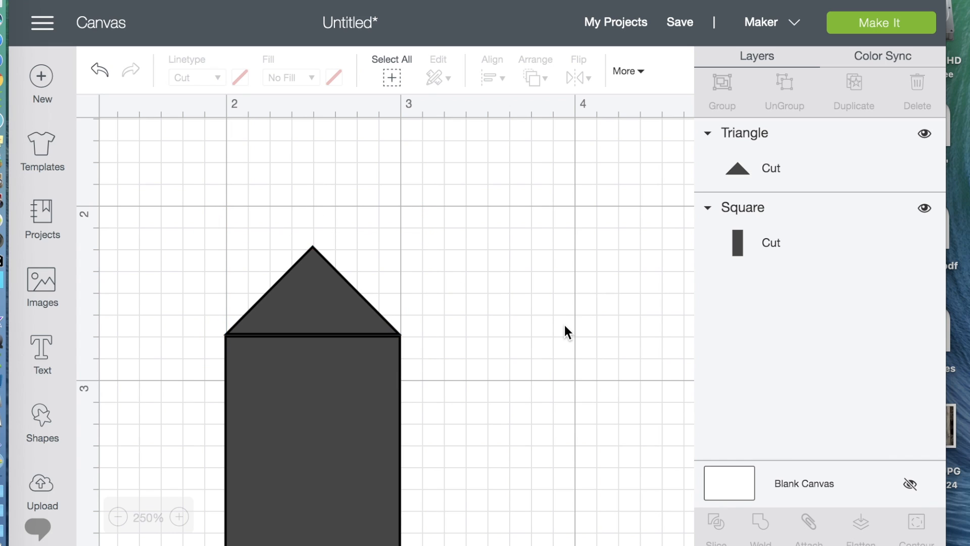
drag(167, 246, 507, 431)
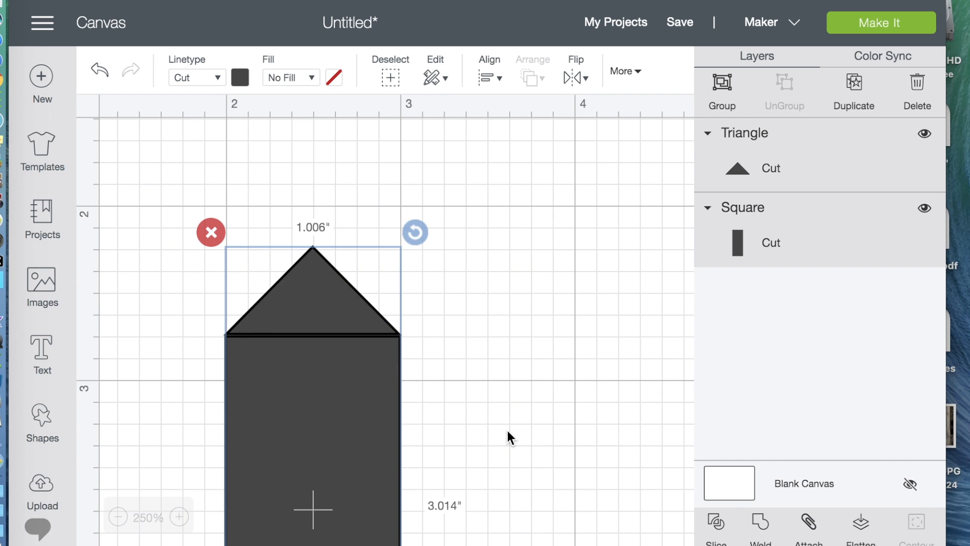
click(491, 79)
click(540, 163)
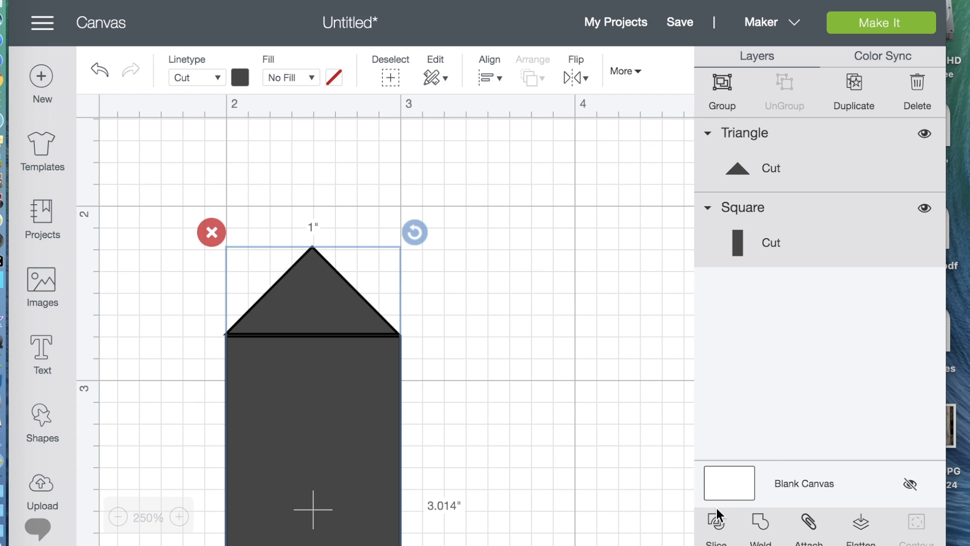
click(640, 487)
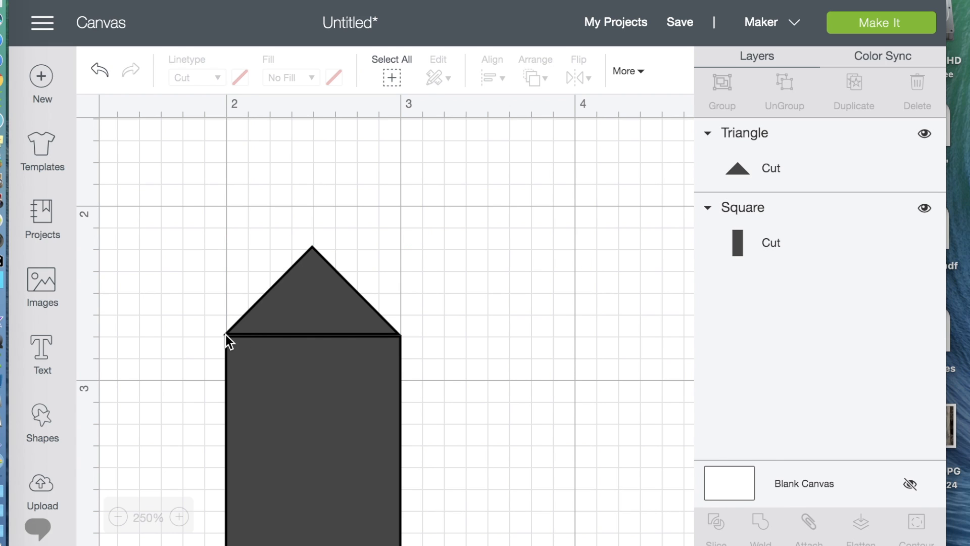
Center the triangle and rectangle horizontally once more and weld them into a single shape.
drag(189, 257, 480, 411)
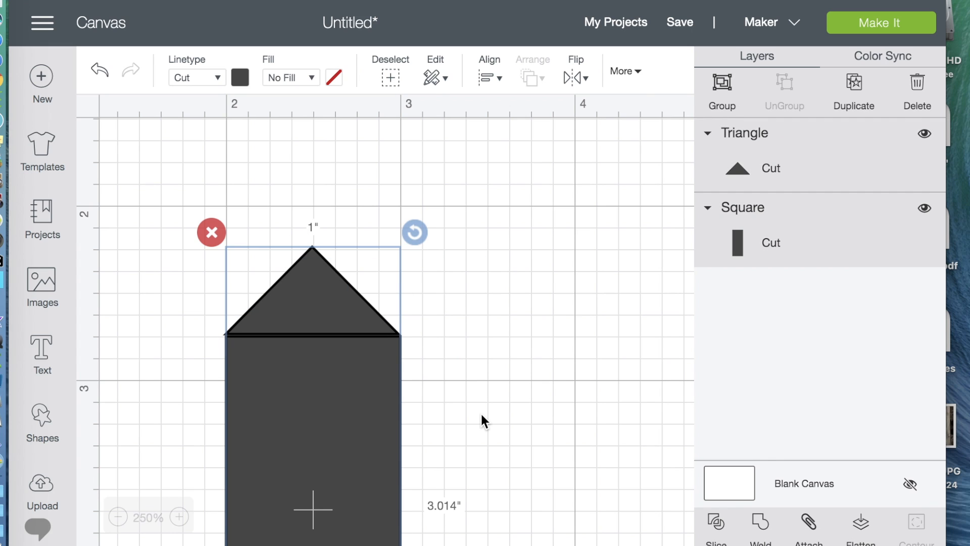
click(490, 78)
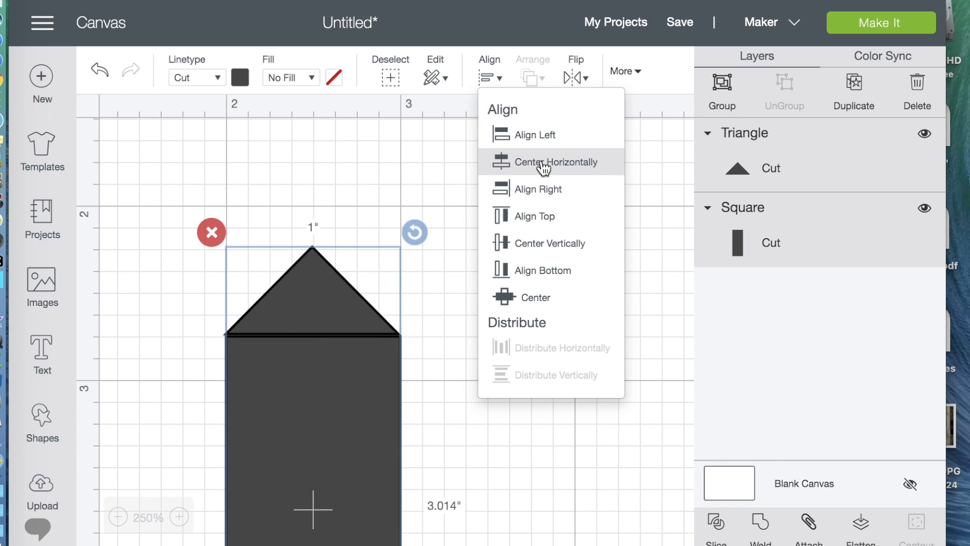
click(542, 163)
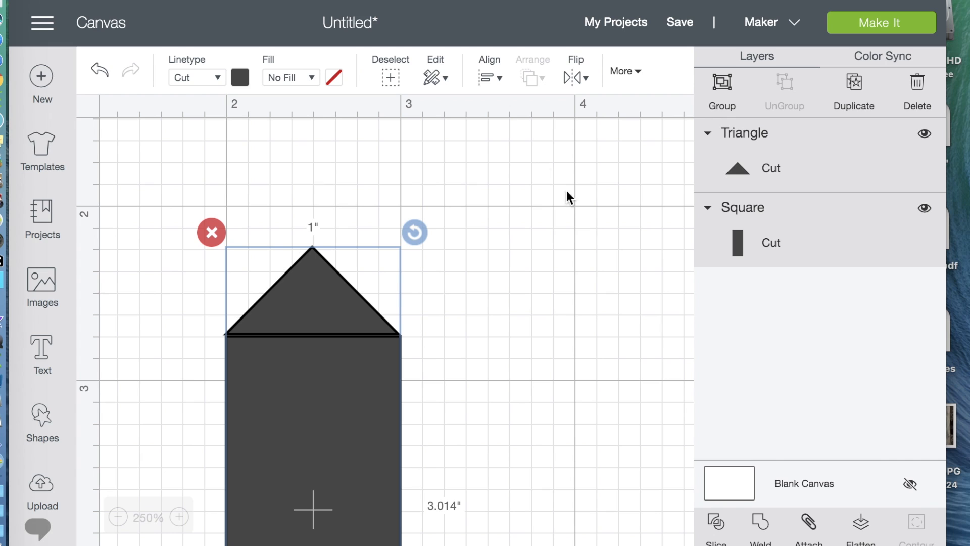
click(761, 525)
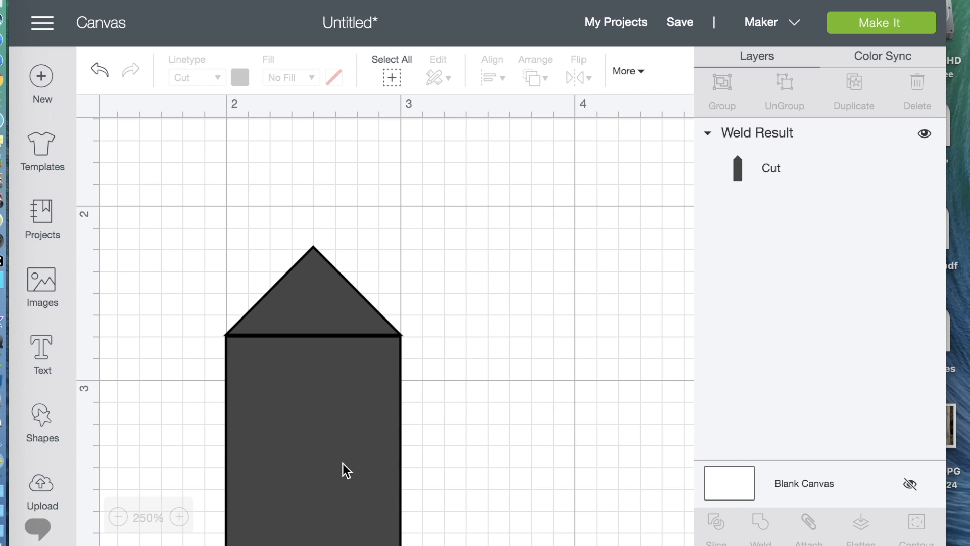
Undo the welded shape's move and the weld itself to separate the triangle and rectangle again.
drag(338, 478, 354, 399)
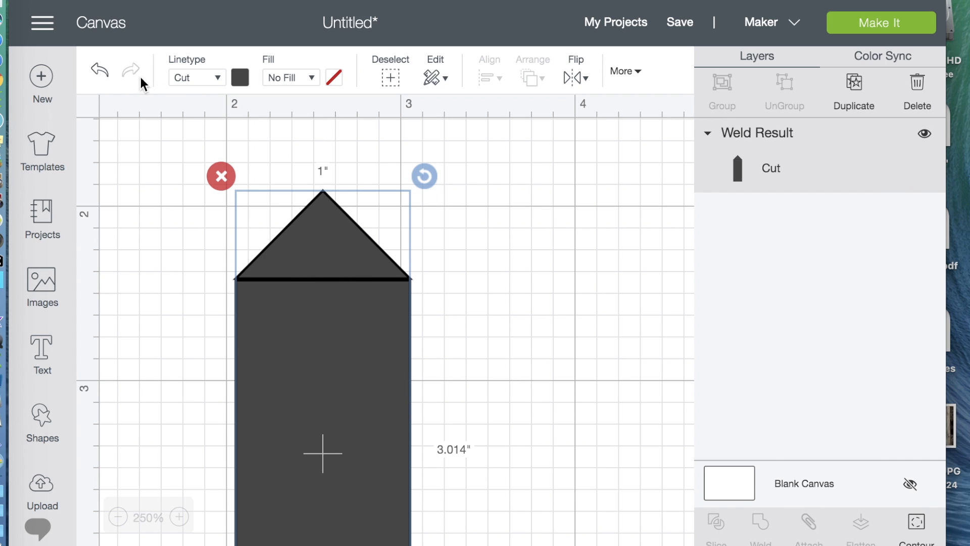
click(104, 77)
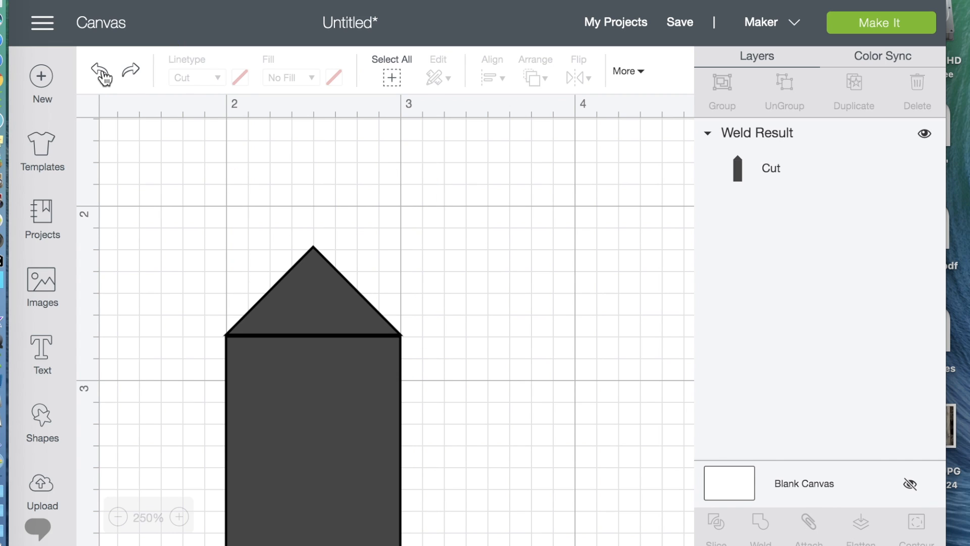
click(103, 77)
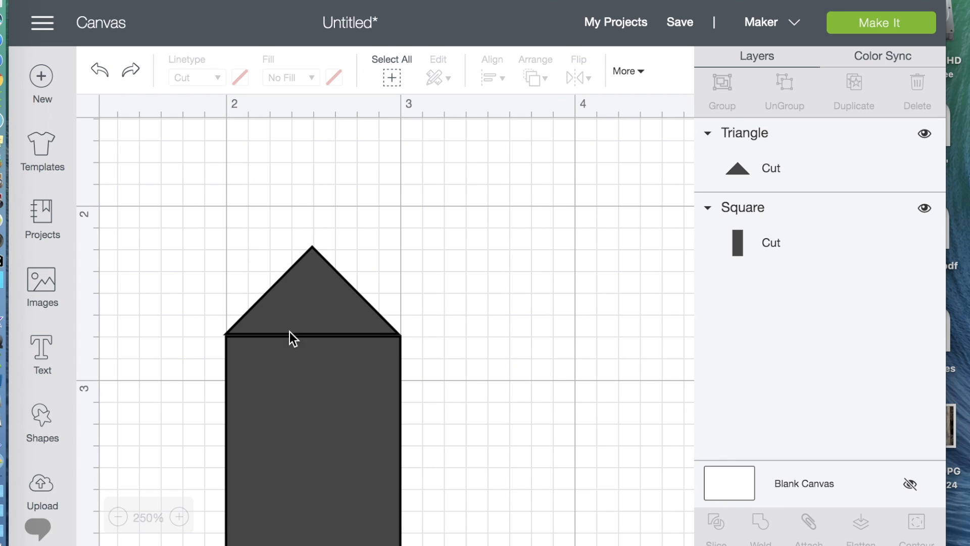
Nudge the rectangle slightly so its top edge meets the triangle's base without a gap.
click(312, 475)
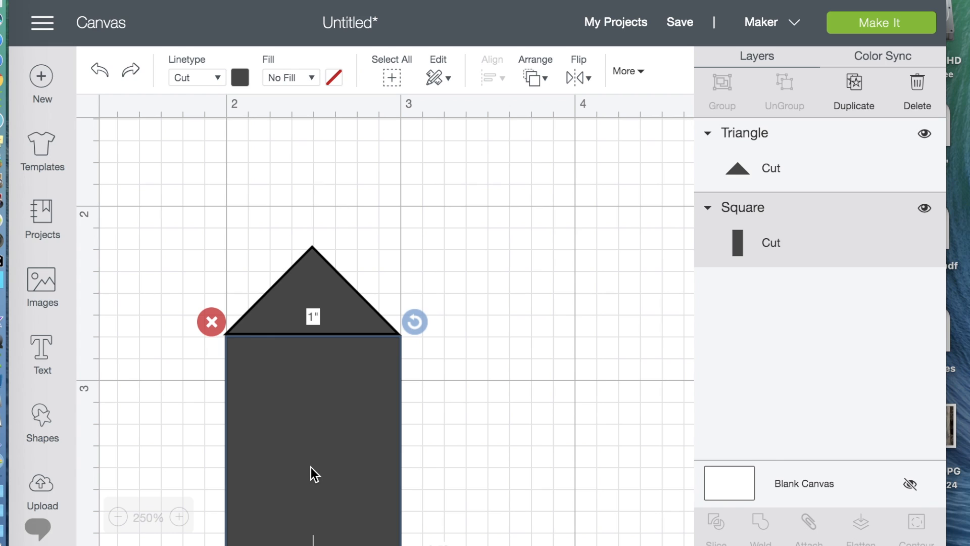
drag(311, 467, 308, 466)
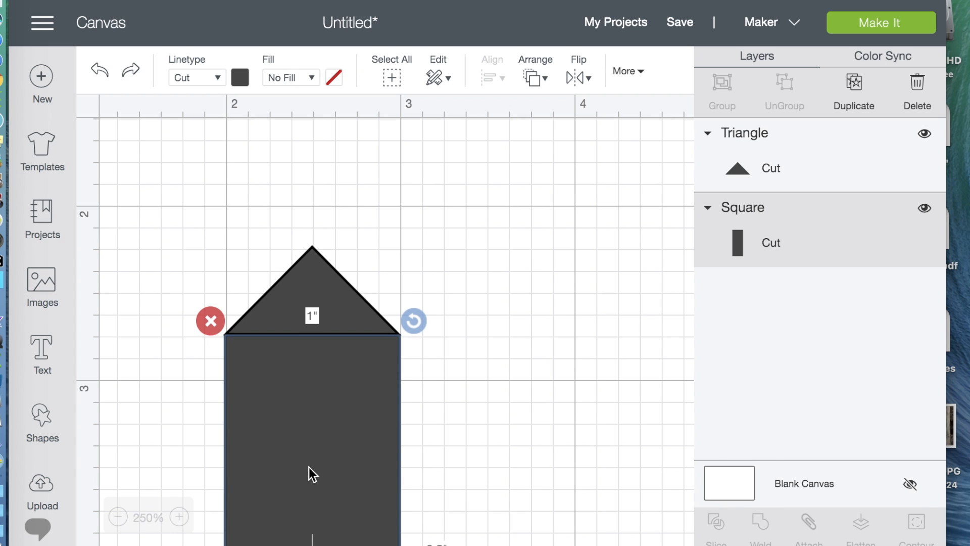
click(488, 226)
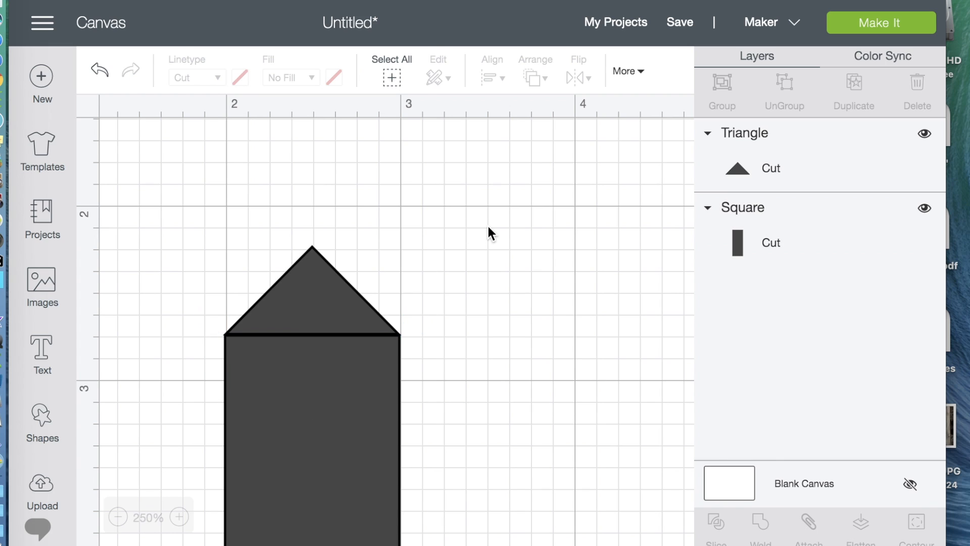
Center the triangle and rectangle horizontally, weld them into one shape and shift the result slightly.
drag(142, 227, 554, 493)
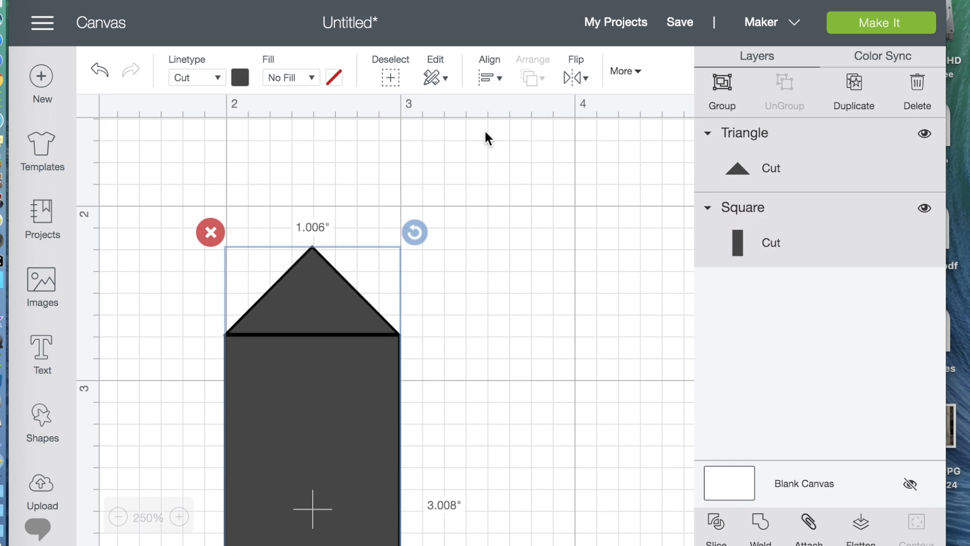
click(493, 84)
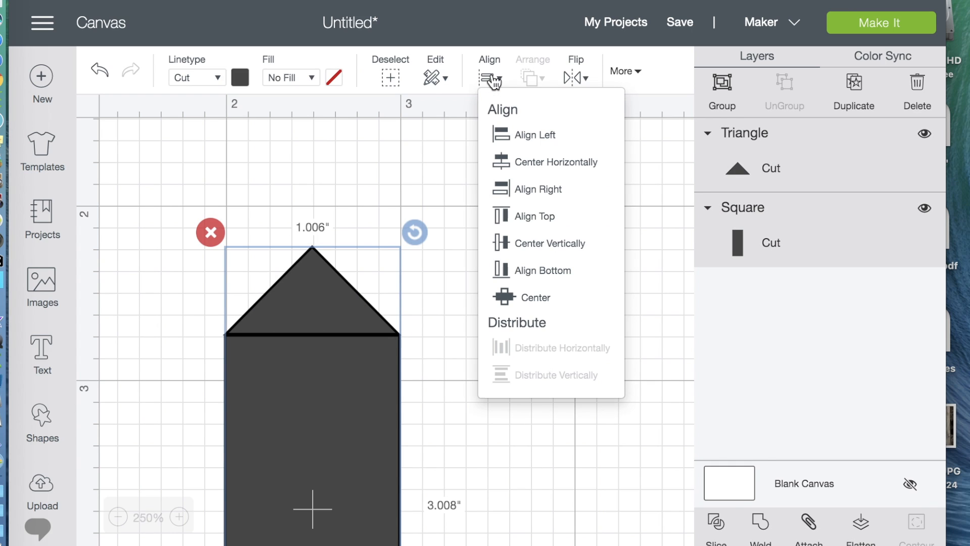
click(512, 161)
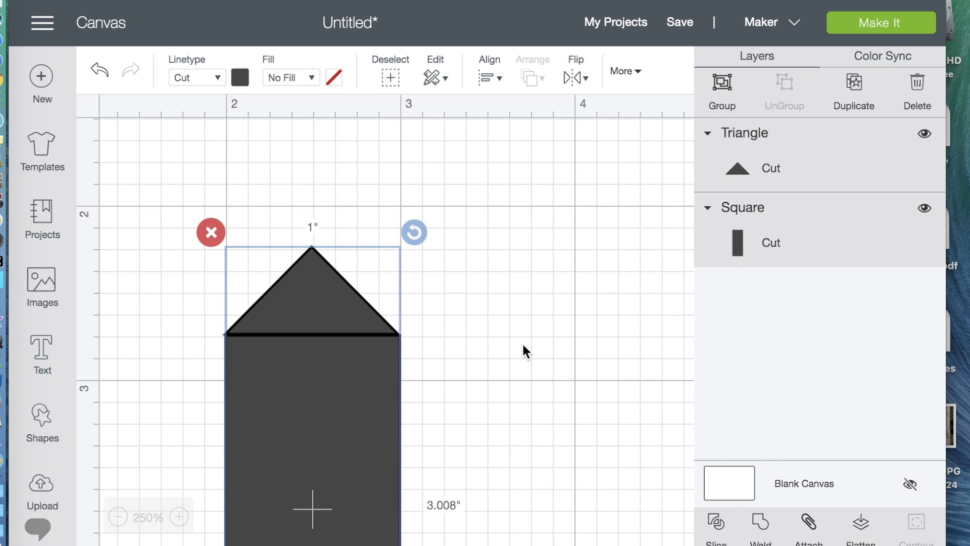
click(761, 522)
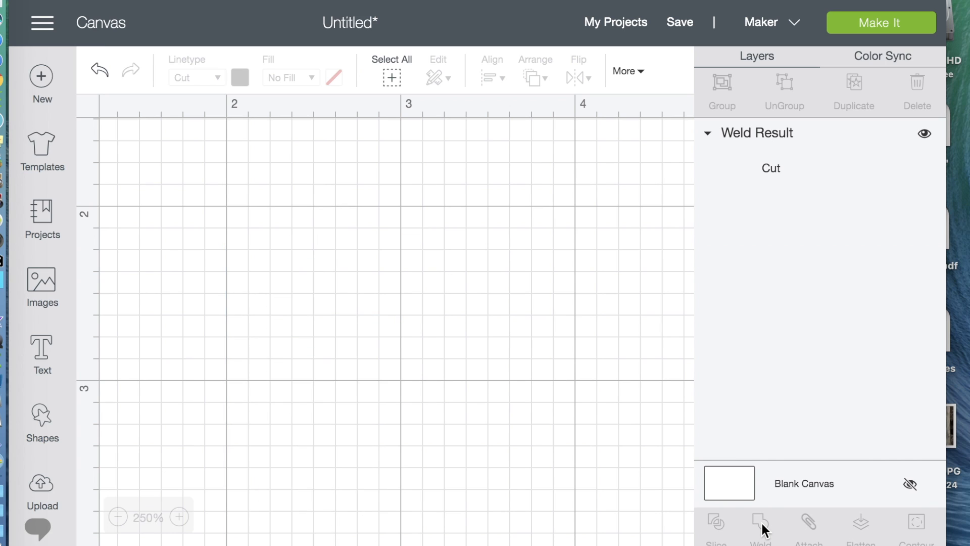
drag(353, 386, 365, 378)
click(158, 368)
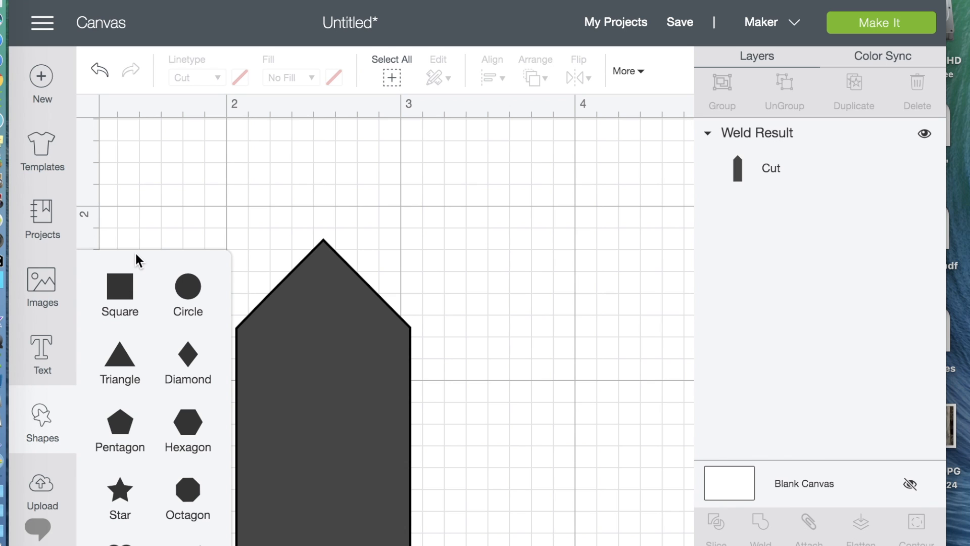
Add a square above the welded tag shape and shrink it proportionally to about 1.6 inches.
click(121, 286)
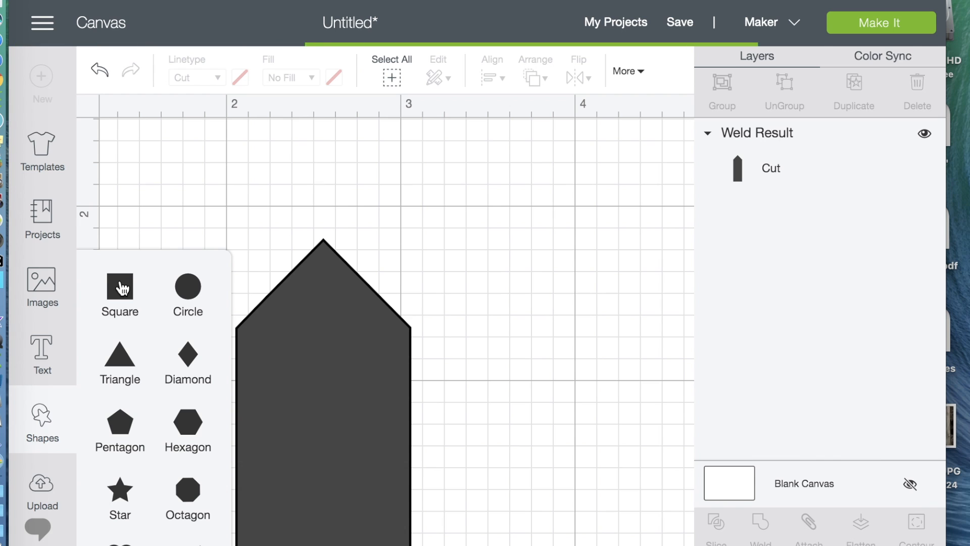
drag(404, 392, 141, 134)
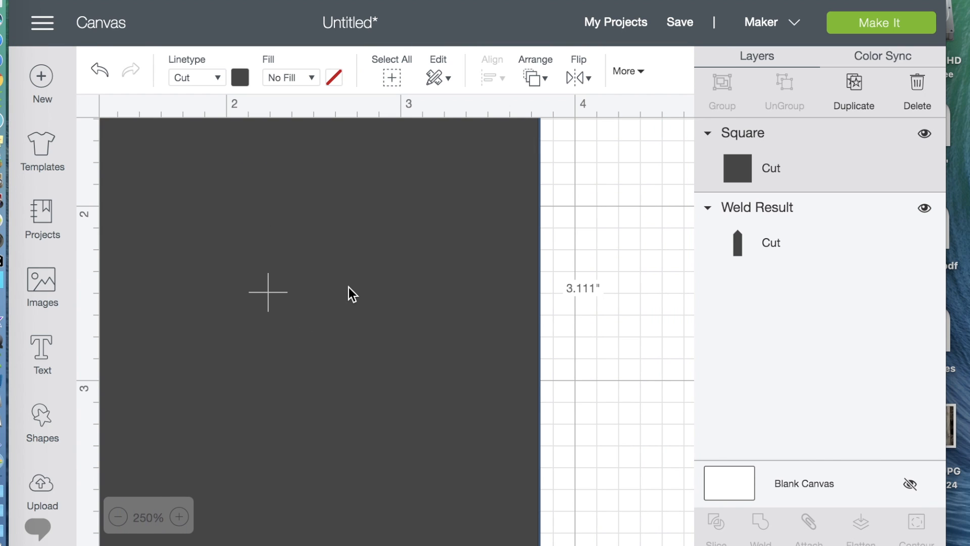
drag(349, 287, 321, 123)
click(528, 415)
drag(512, 400, 251, 184)
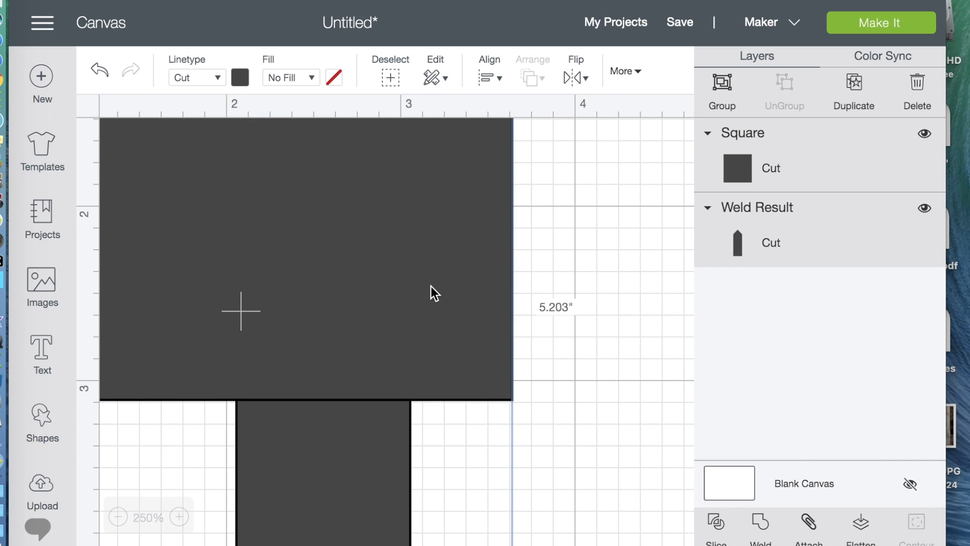
click(624, 328)
click(484, 341)
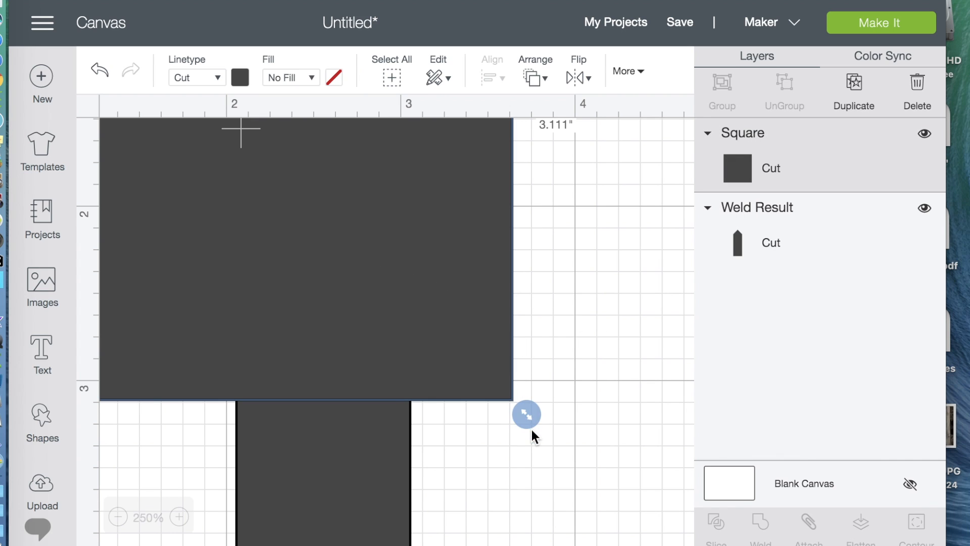
drag(526, 417, 257, 149)
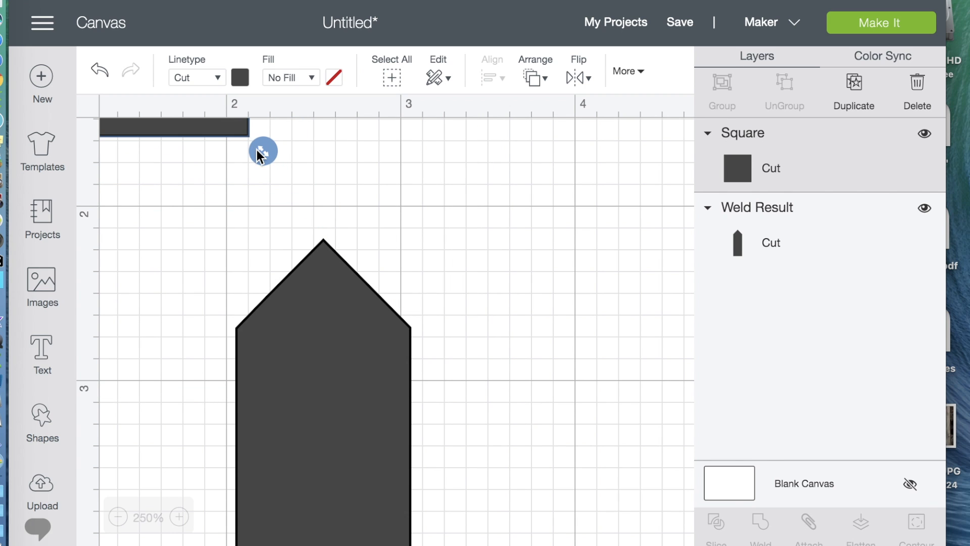
Place the square so its bottom edge slightly overlaps the tag's tip, and slice the two shapes.
scroll(257, 149, up, 3)
scroll(256, 150, up, 2)
drag(206, 196, 410, 275)
click(600, 281)
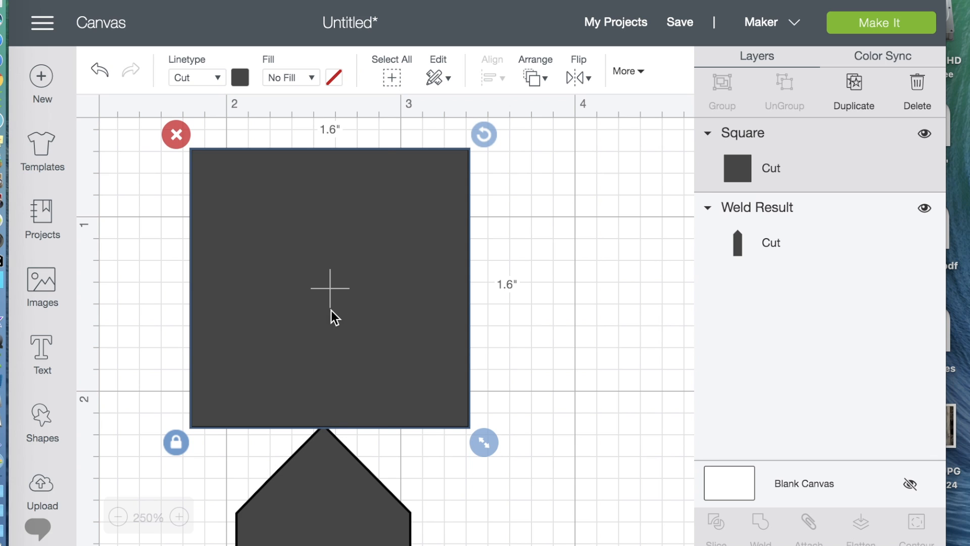
drag(126, 277, 417, 502)
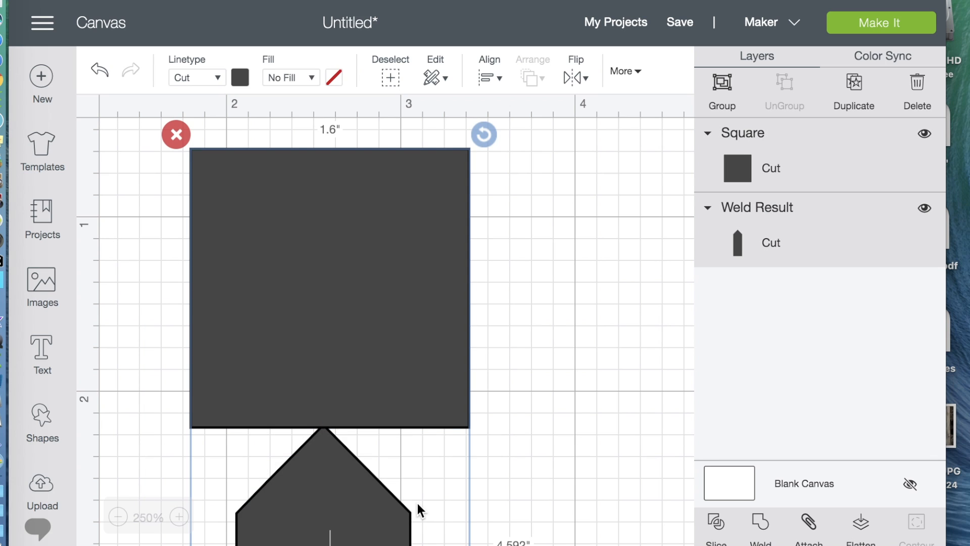
click(716, 528)
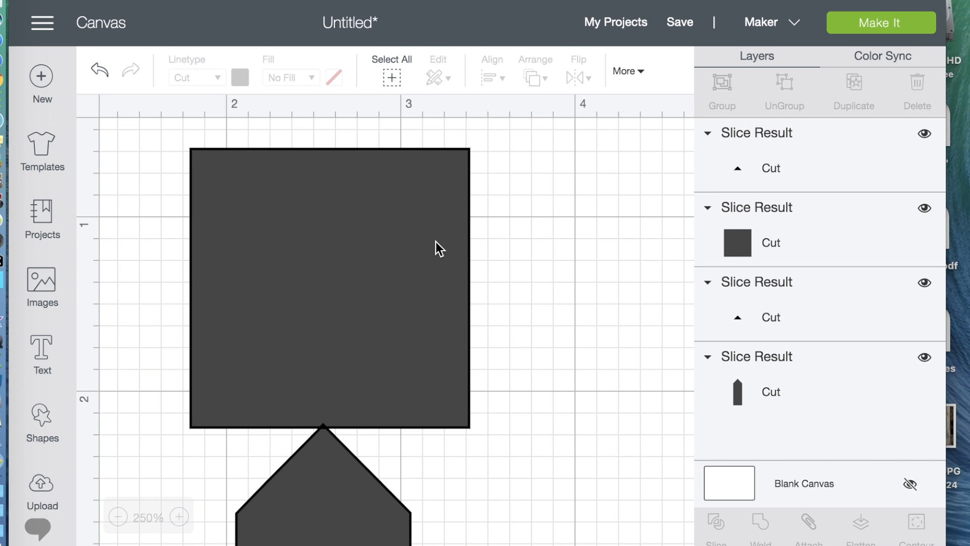
Move the sliced tag down away from the square and delete the square with the cut-off tip pieces.
drag(349, 475, 348, 496)
click(475, 461)
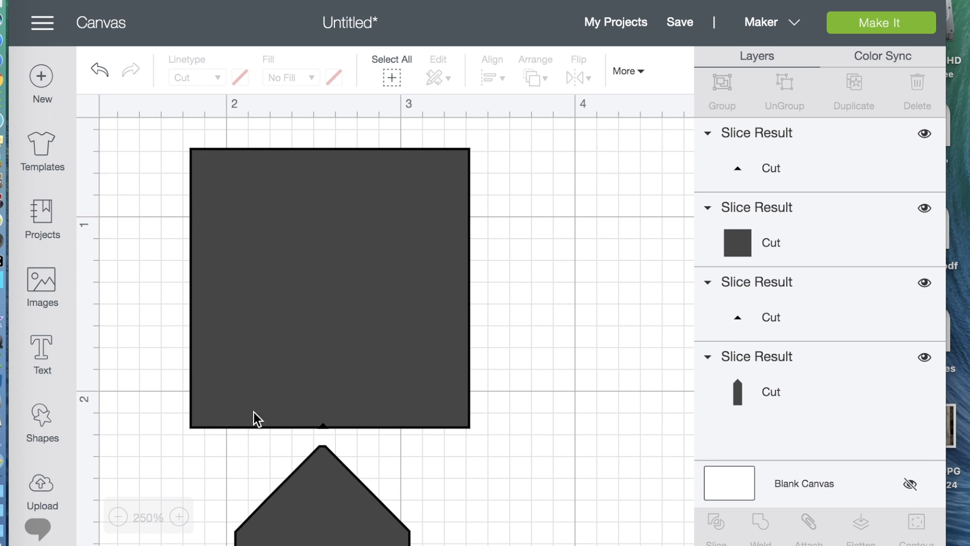
drag(154, 137, 505, 438)
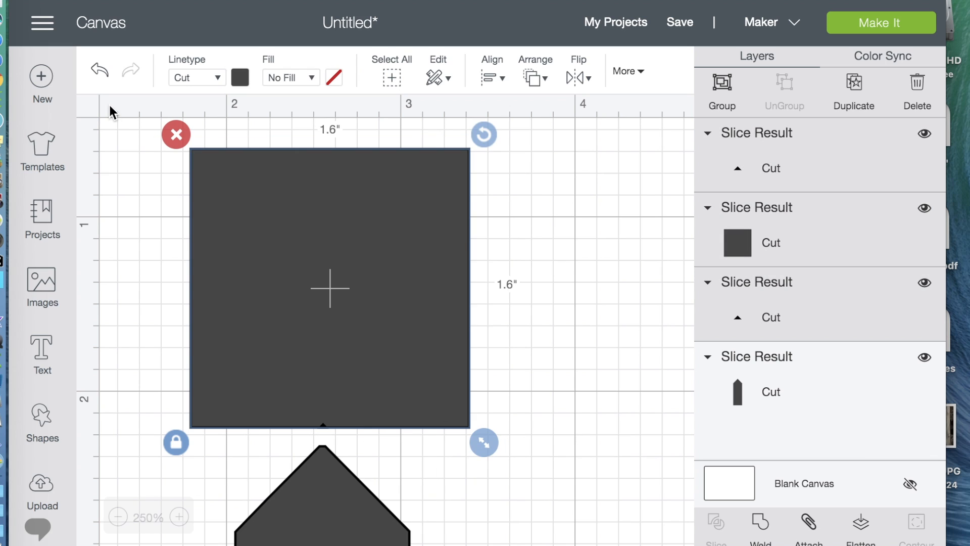
click(176, 134)
Add a score line shape over the tag and change its linetype to Cut.
scroll(201, 310, down, 10)
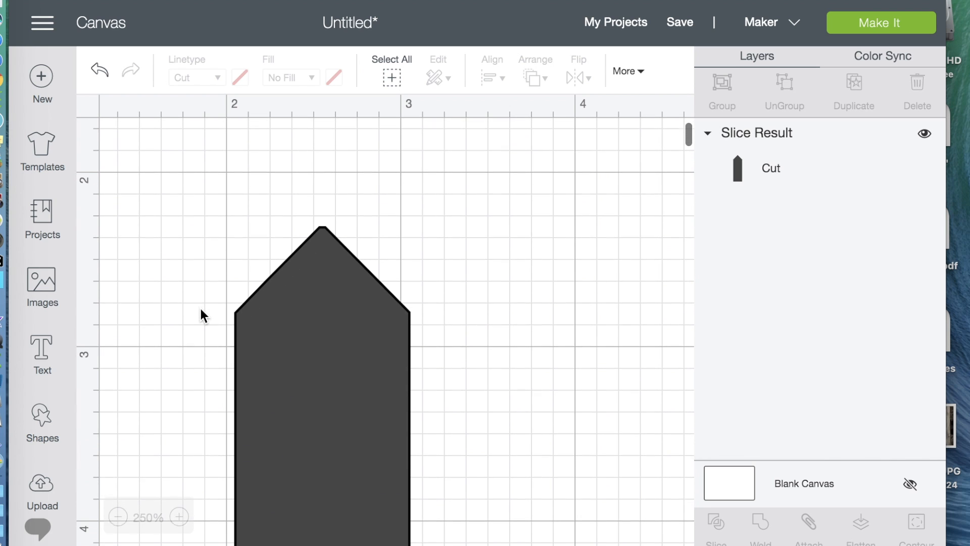
scroll(201, 309, down, 1)
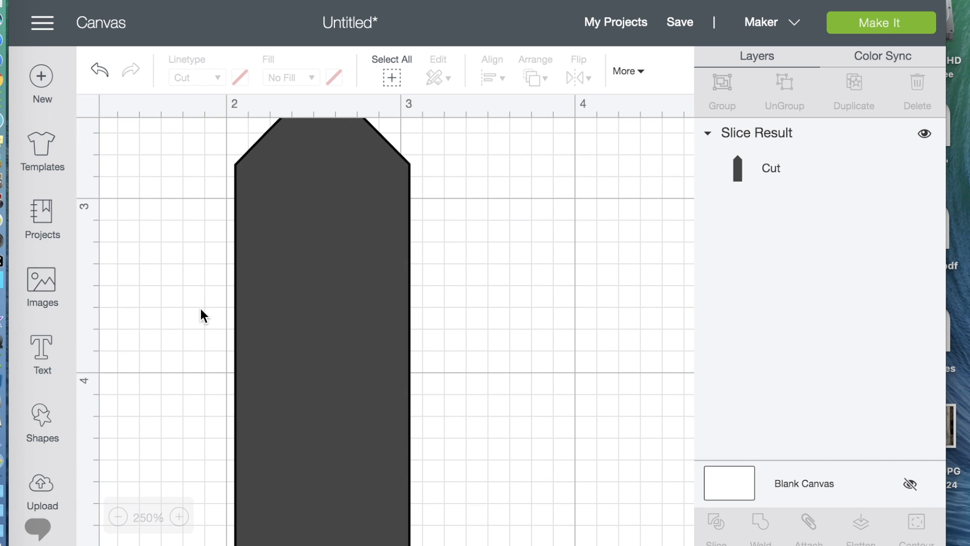
click(118, 516)
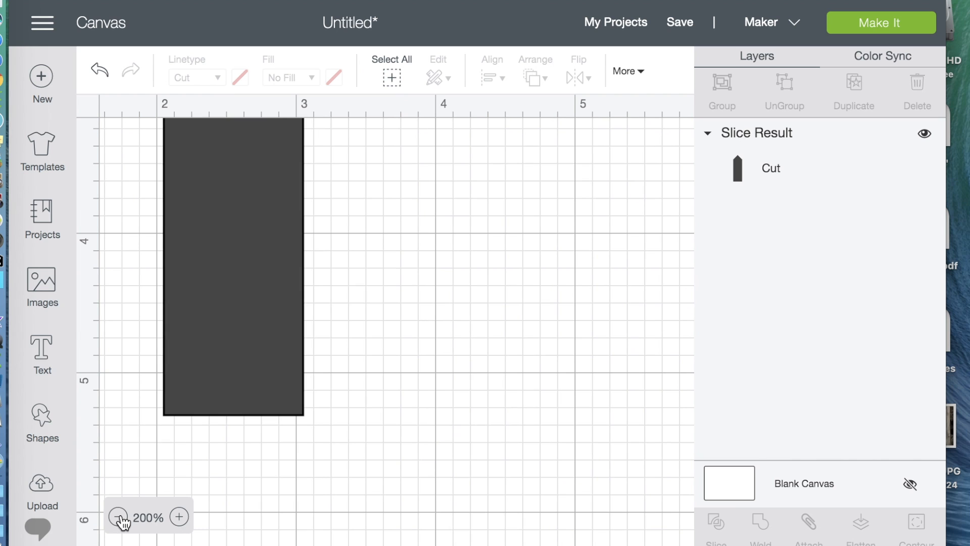
scroll(228, 453, up, 8)
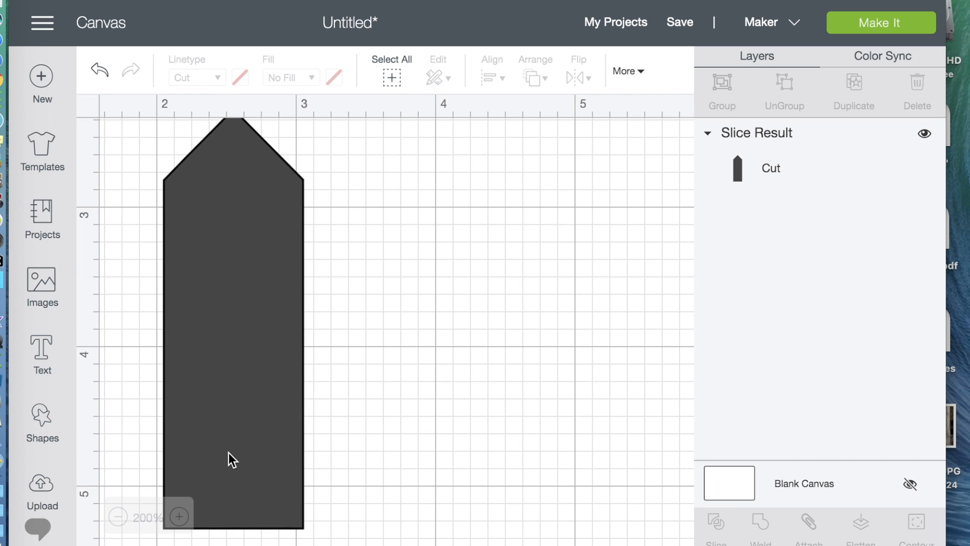
scroll(228, 453, up, 2)
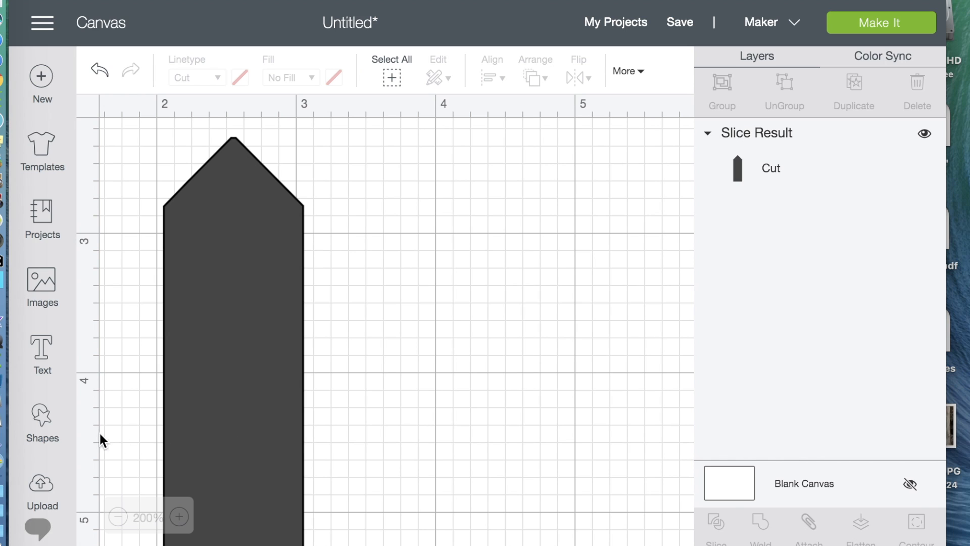
click(45, 426)
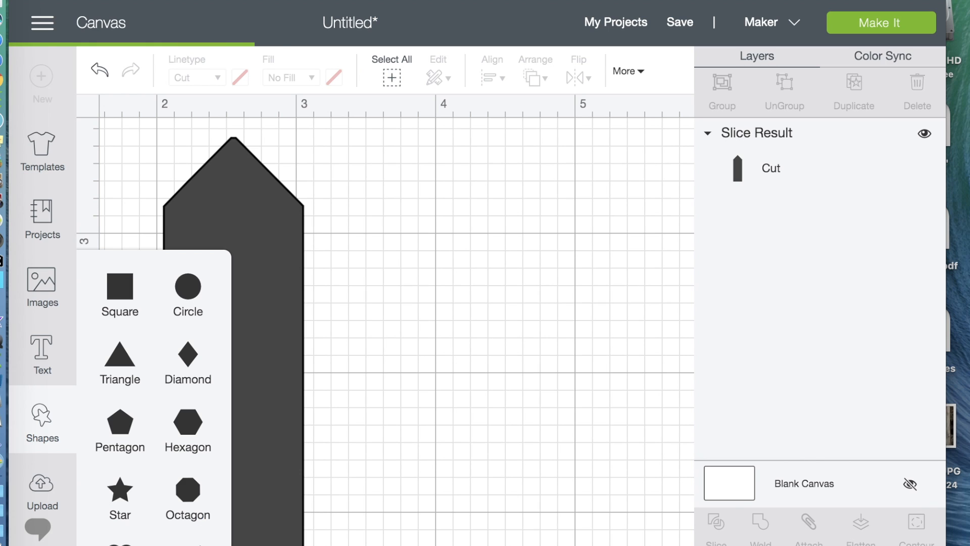
click(197, 528)
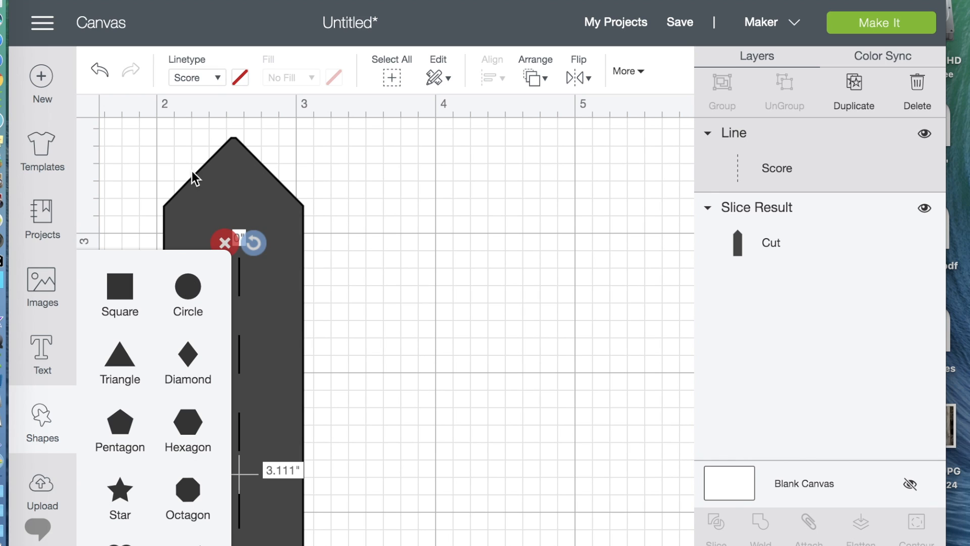
click(215, 76)
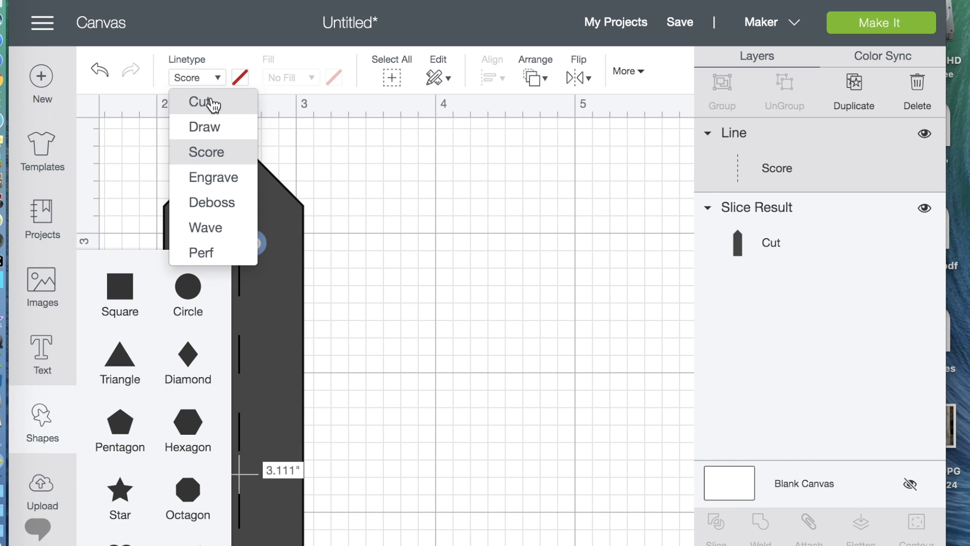
click(212, 102)
click(429, 264)
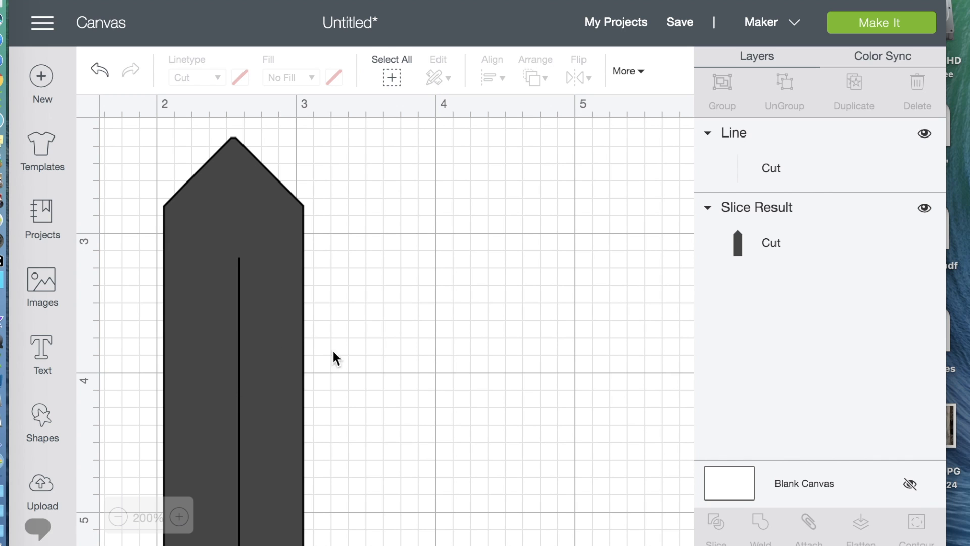
Shorten the cut line from its lower end to about 2.2 inches.
scroll(409, 321, down, 10)
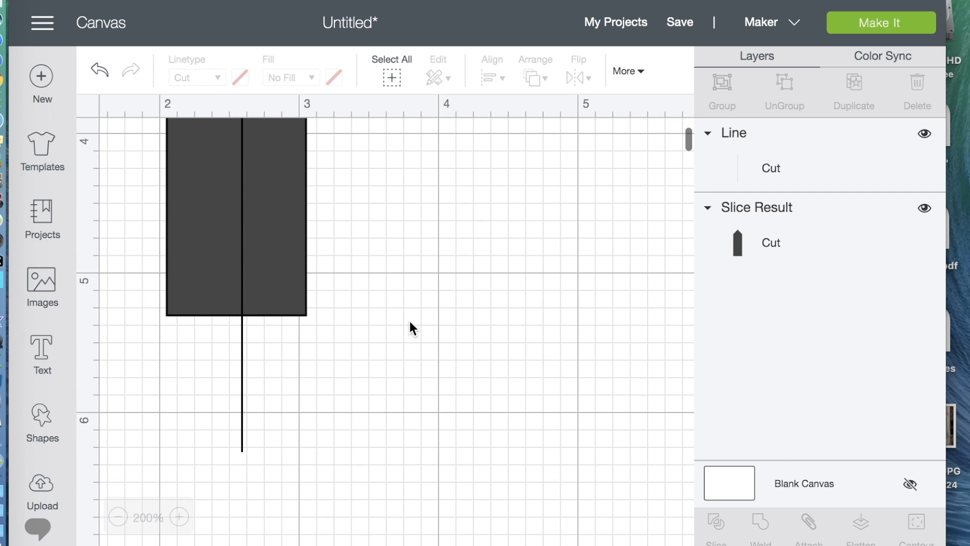
click(241, 444)
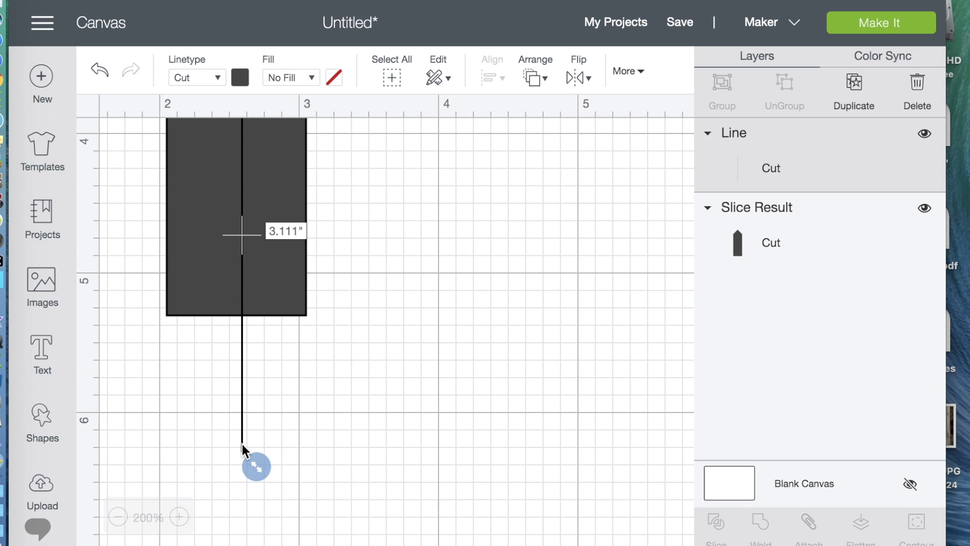
drag(253, 467, 265, 344)
Move the cut line inside the tag, close to and parallel with its left edge.
scroll(265, 344, up, 12)
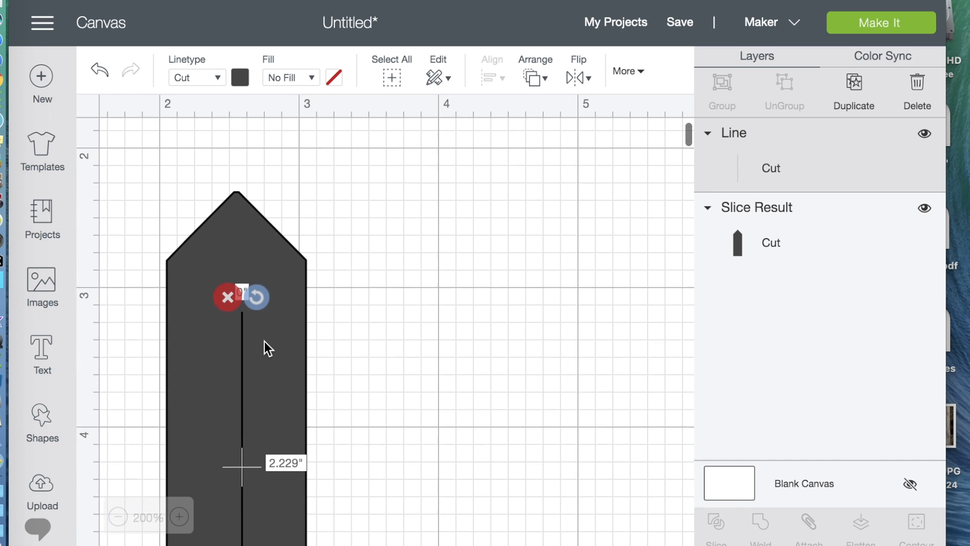
scroll(265, 341, down, 3)
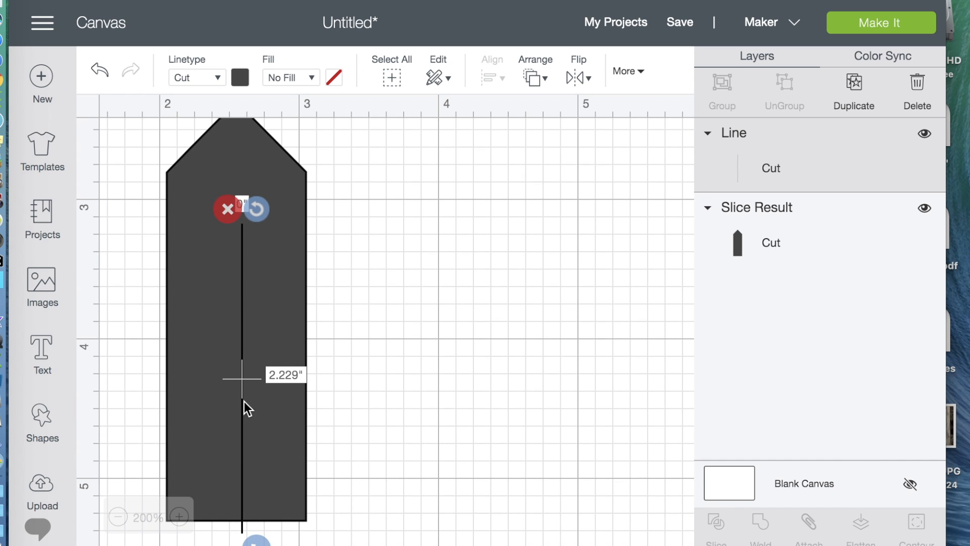
drag(241, 382, 196, 354)
click(468, 284)
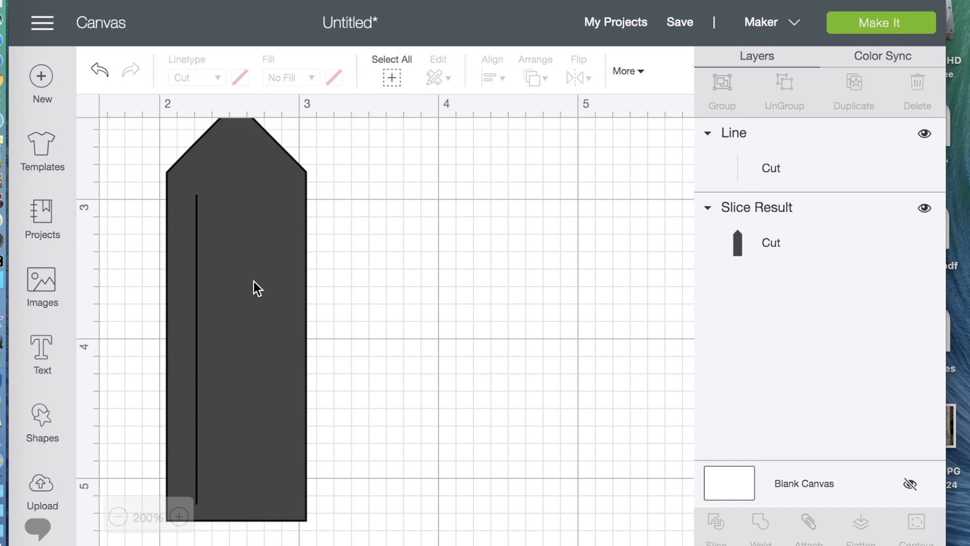
Move the cut line up and closer to the tag's left edge, and extend its lower end to about 2.56 inches.
click(198, 305)
drag(198, 305, 186, 282)
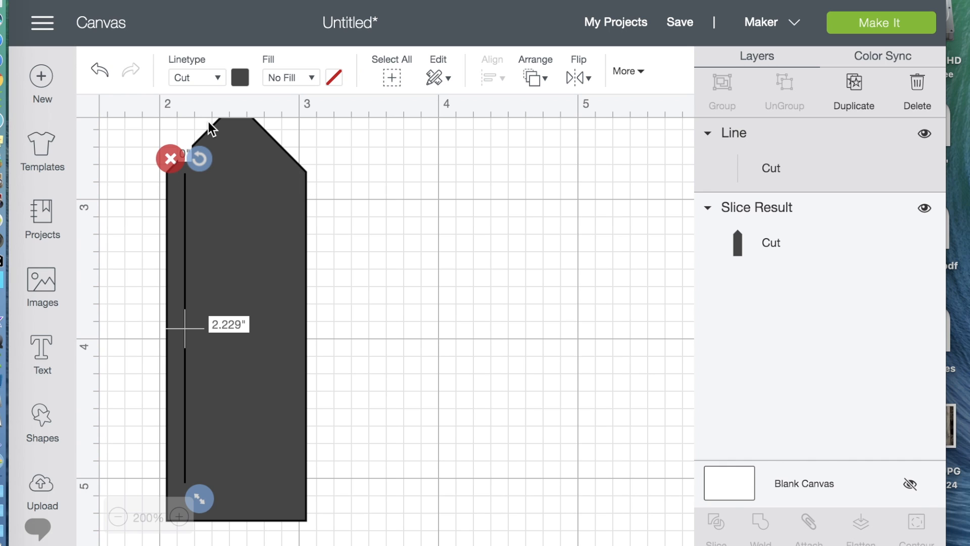
drag(199, 499, 199, 543)
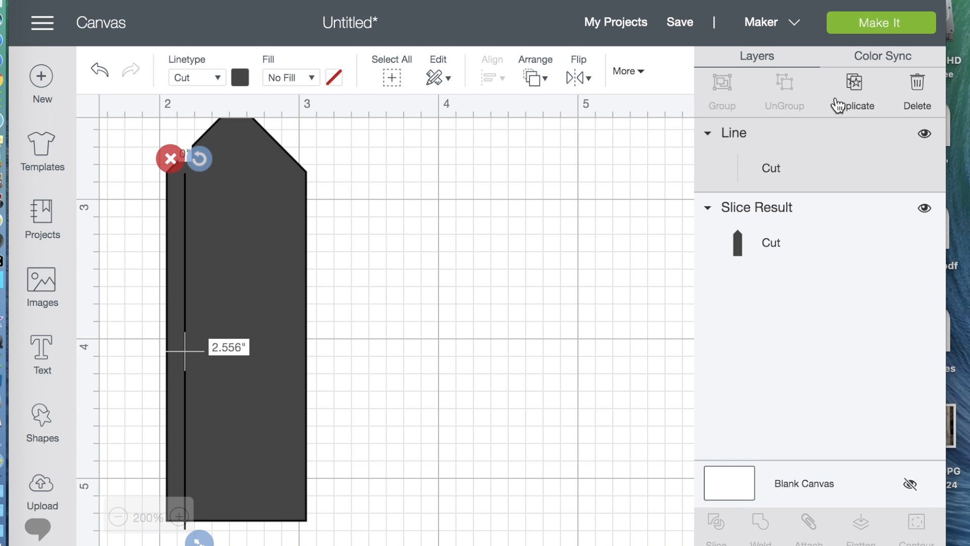
Duplicate the cut line repeatedly to make seven copies.
click(854, 96)
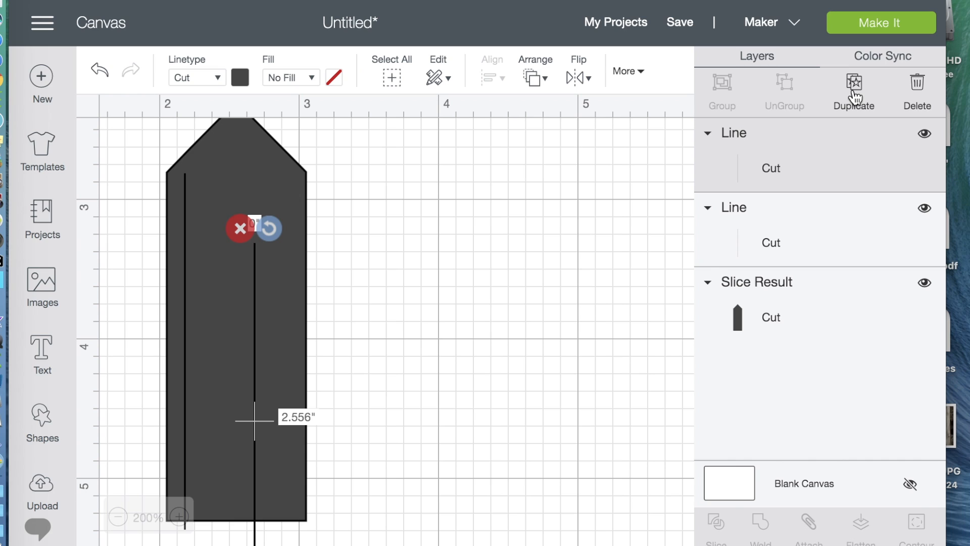
click(853, 96)
click(853, 96)
click(854, 96)
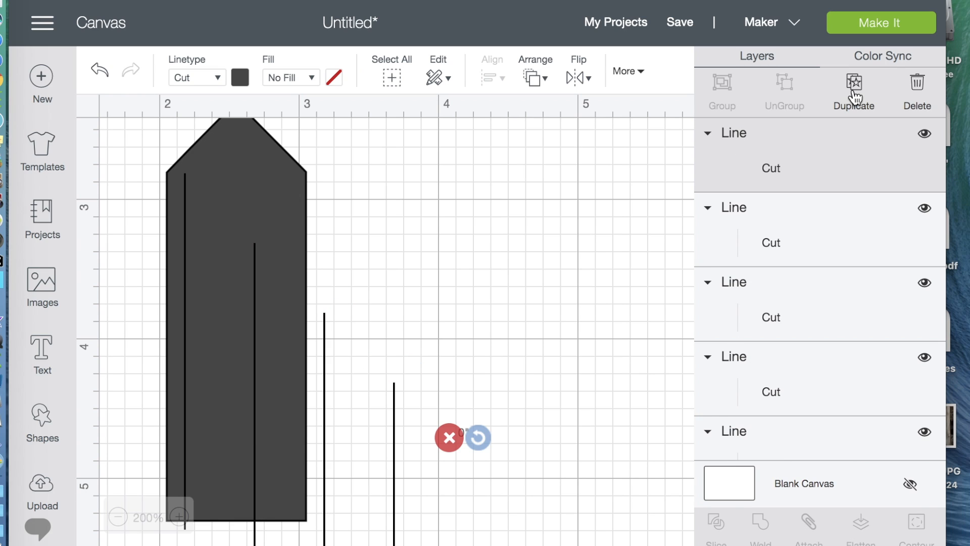
click(854, 96)
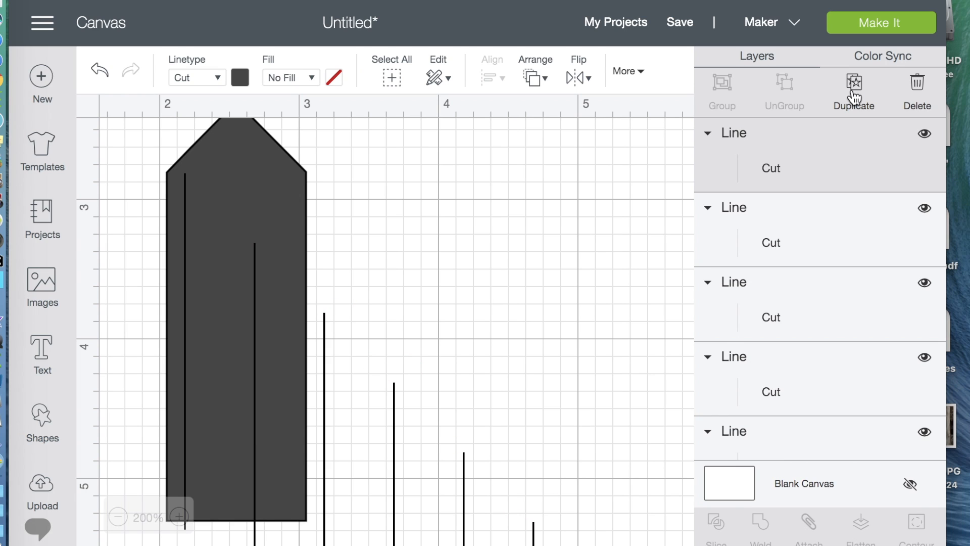
Select all eight cut lines without the tag and align their tops.
shift+click(777, 224)
shift+click(774, 288)
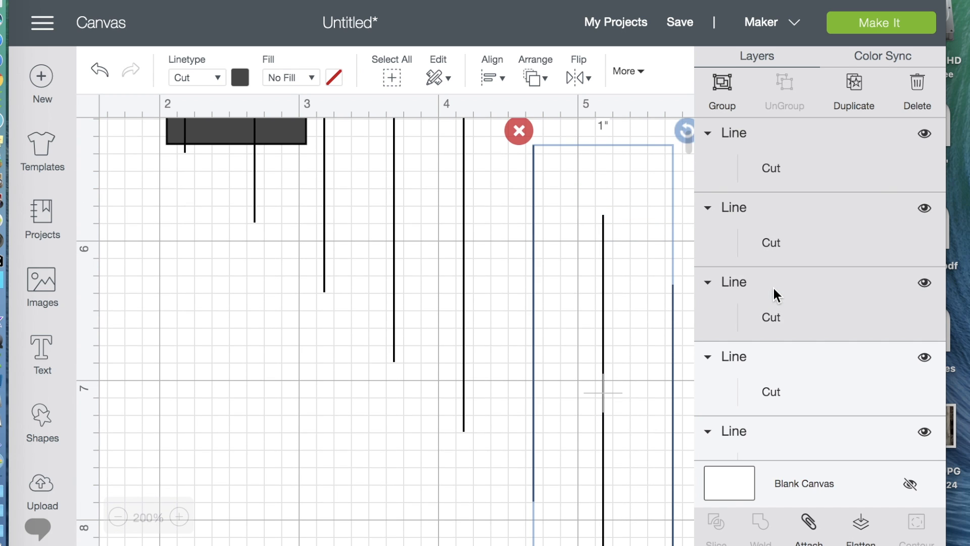
shift+click(767, 377)
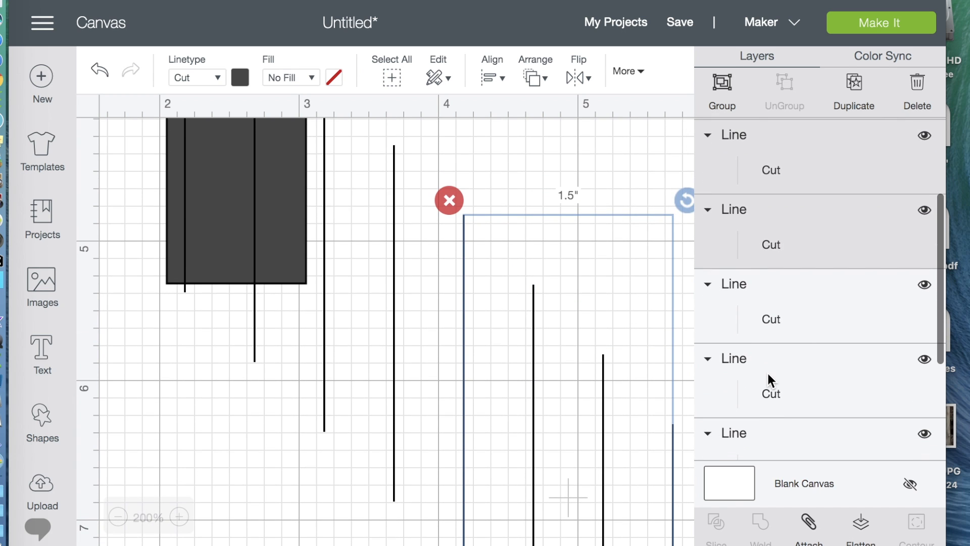
shift+click(765, 362)
shift+click(764, 435)
shift+click(765, 438)
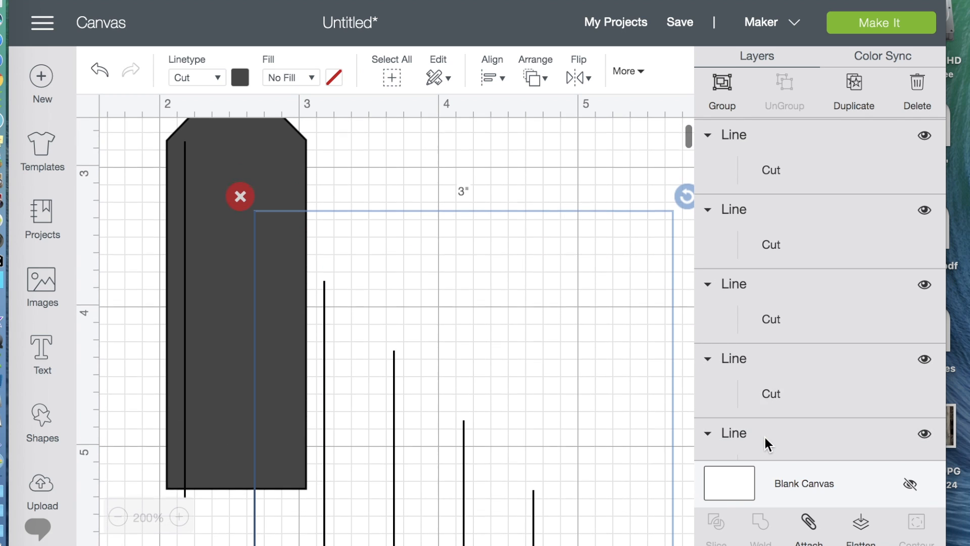
scroll(765, 437, down, 3)
shift+click(786, 346)
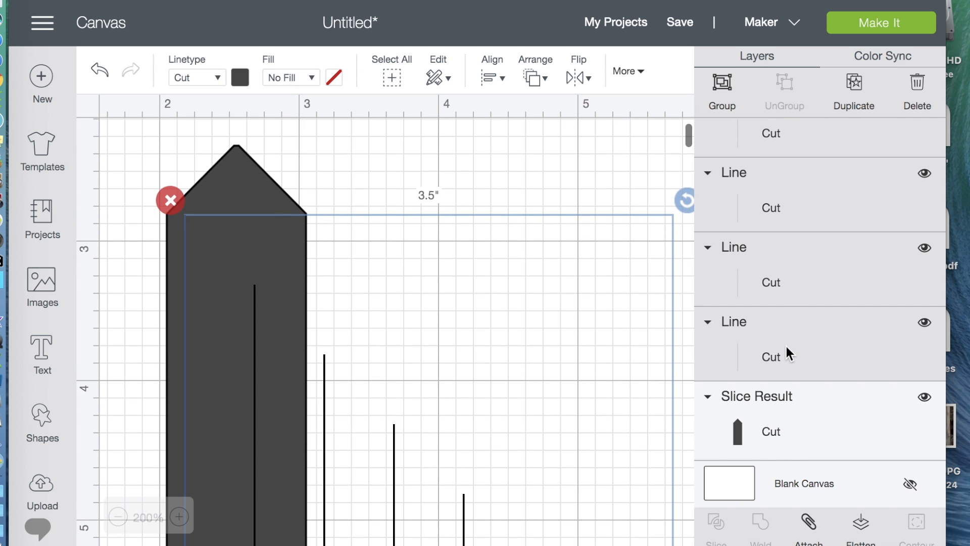
click(491, 77)
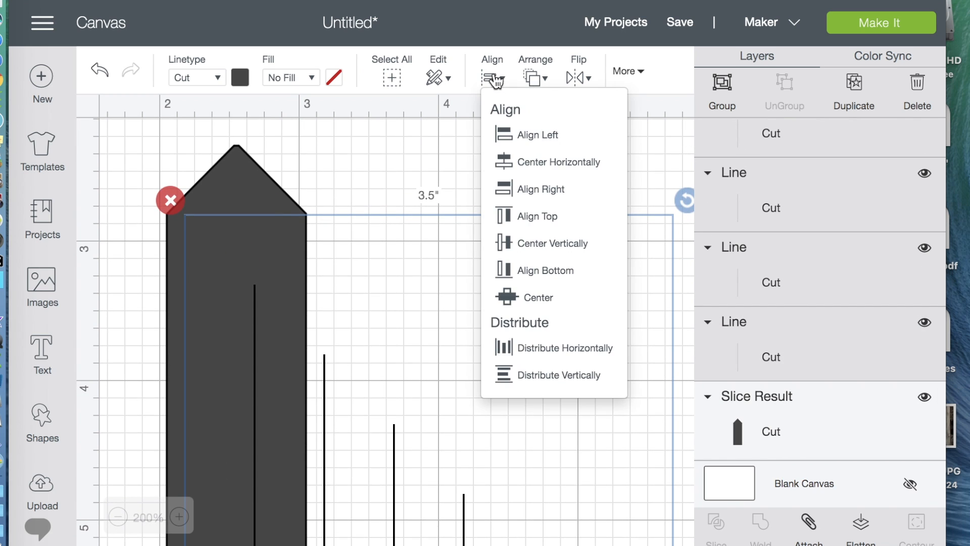
click(536, 217)
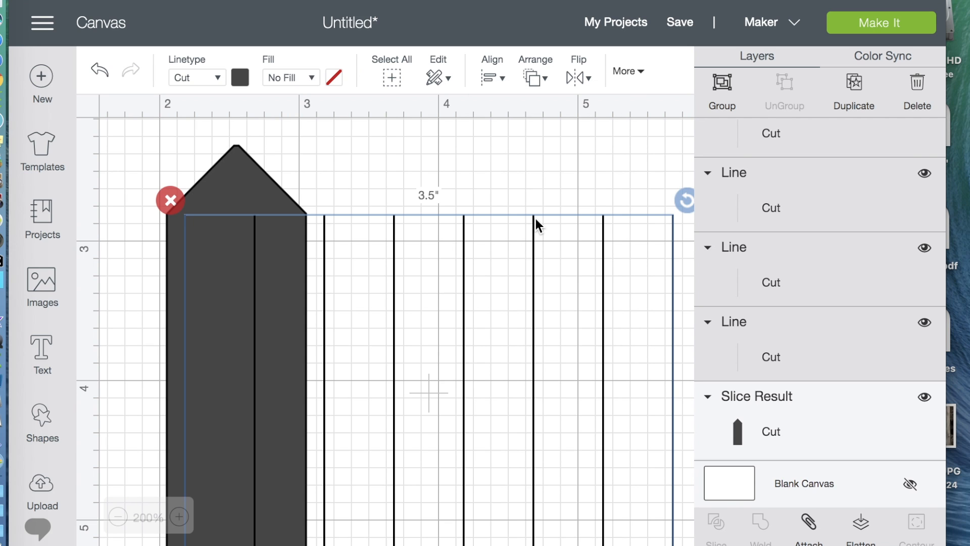
scroll(536, 218, down, 2)
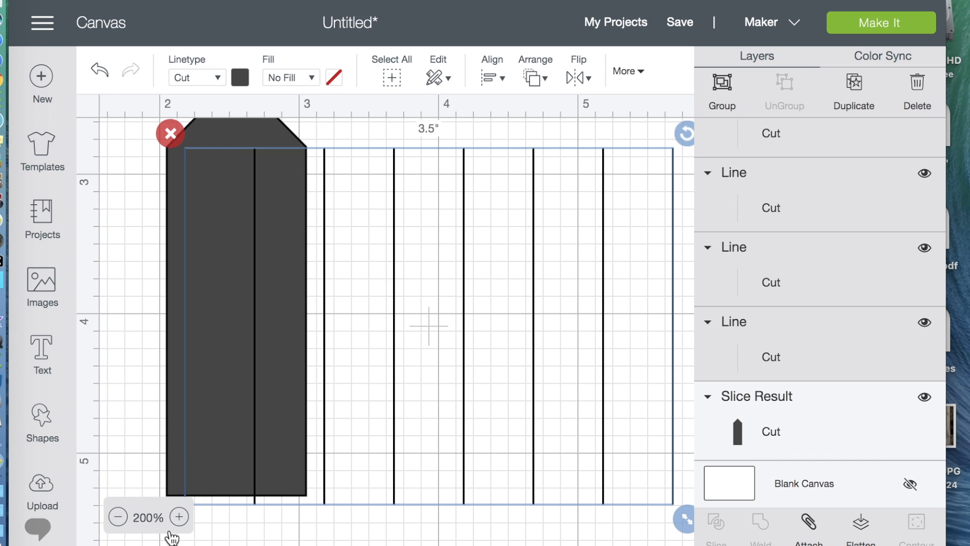
click(133, 410)
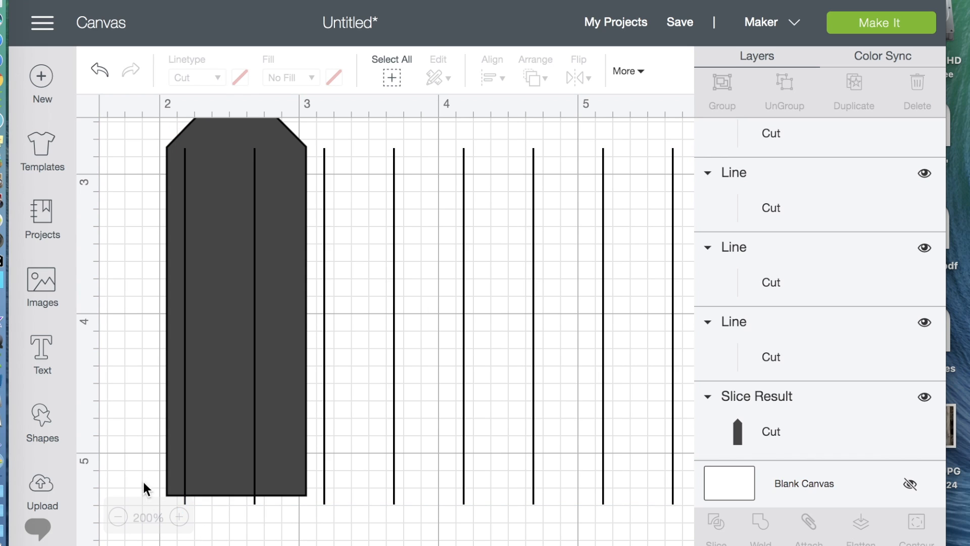
Select all eight cut lines again, unlock their proportions and set their combined width to 1.0 inch.
click(118, 516)
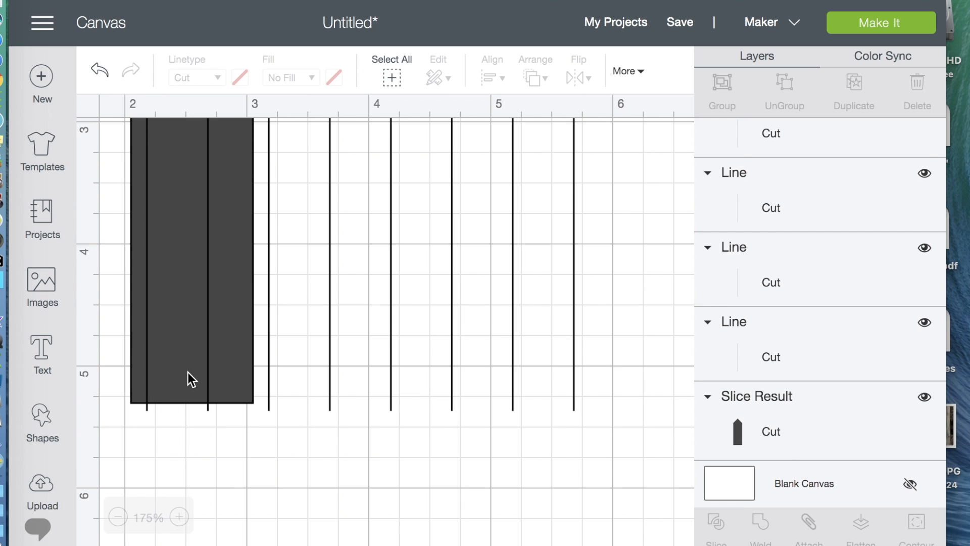
click(282, 359)
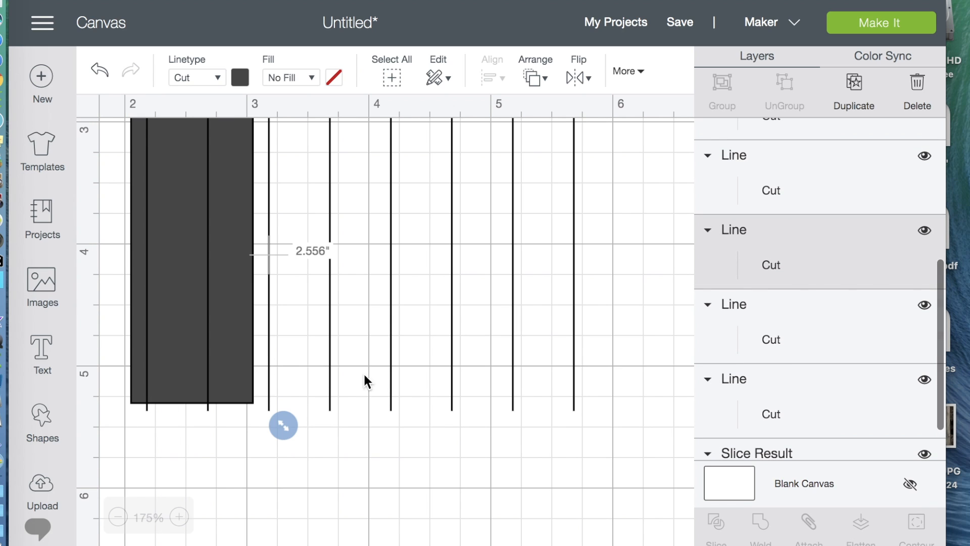
scroll(735, 319, down, 2)
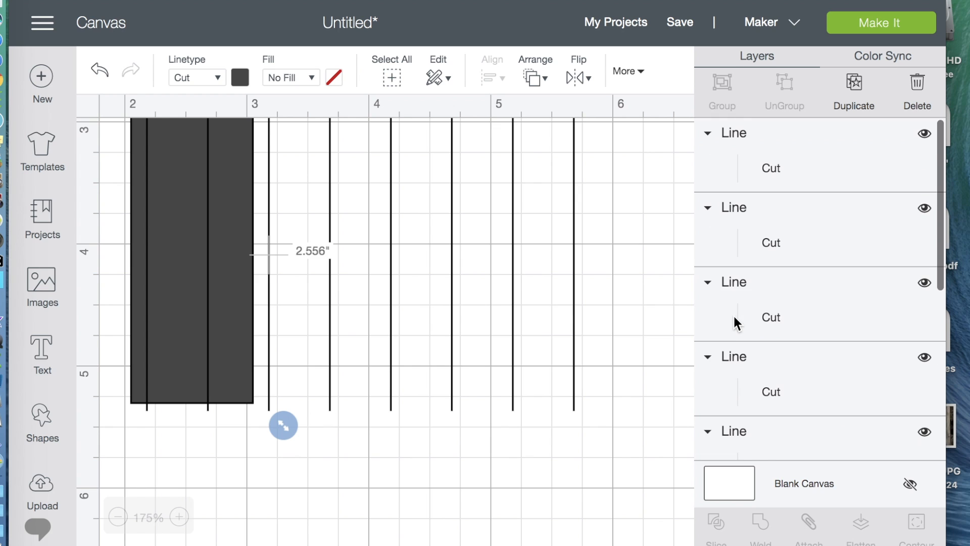
click(766, 164)
shift+click(774, 243)
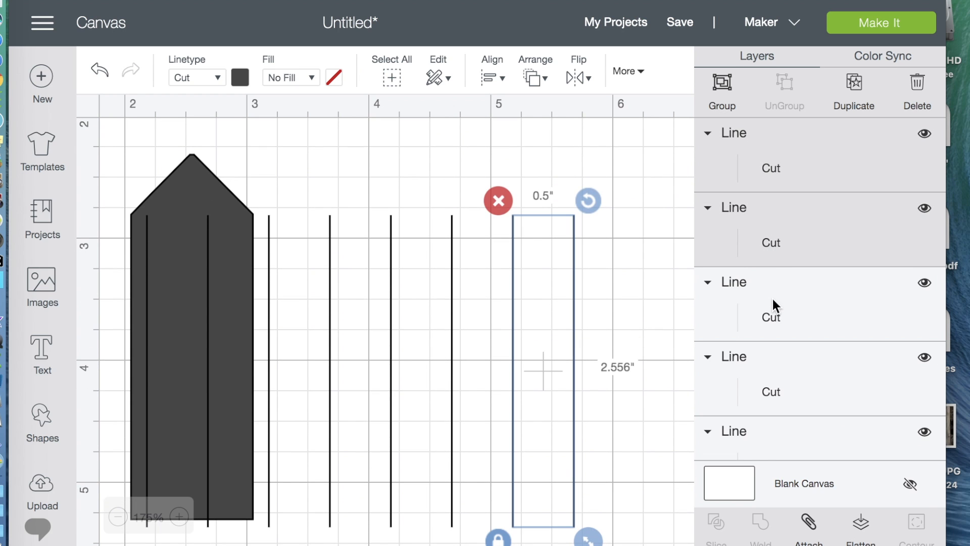
shift+click(771, 299)
scroll(771, 296, down, 1)
shift+click(771, 293)
shift+click(772, 341)
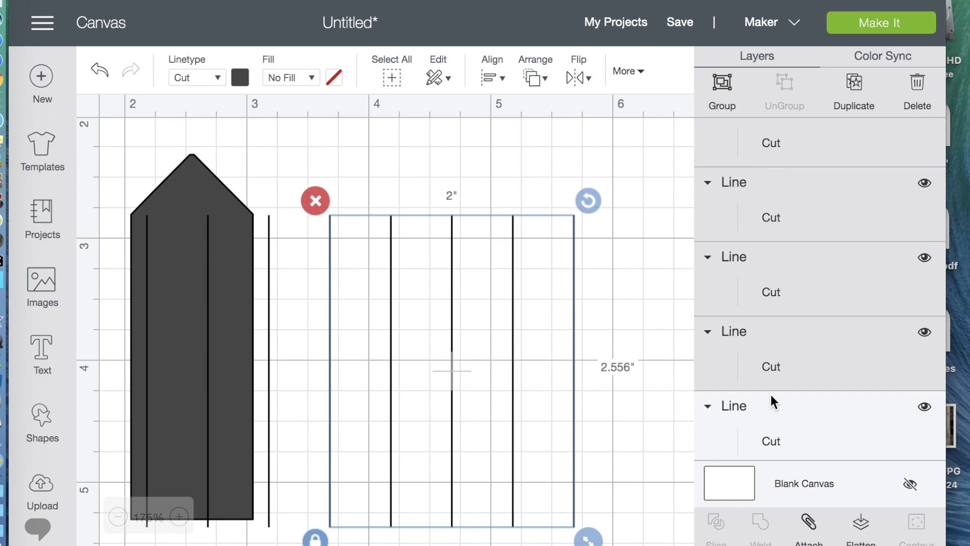
shift+click(769, 401)
scroll(768, 405, down, 2)
shift+click(768, 380)
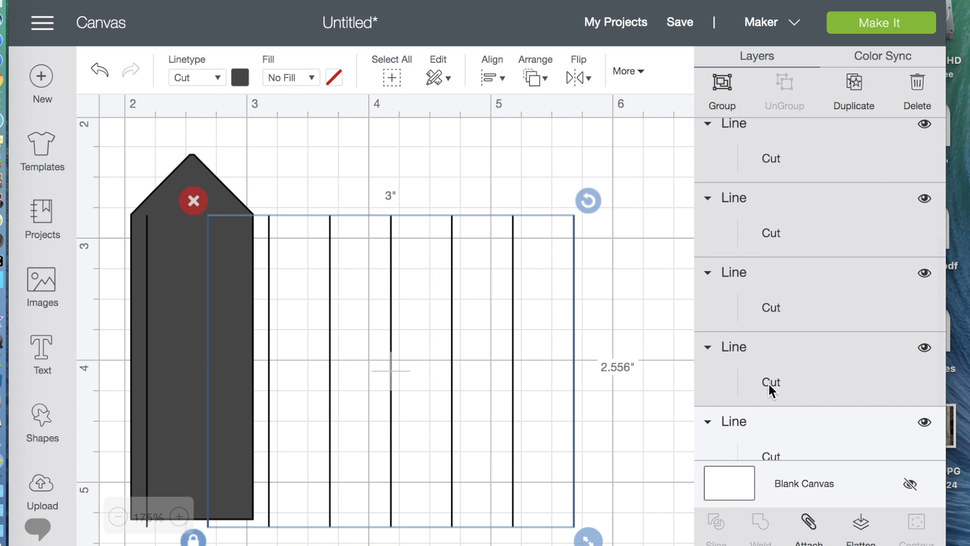
shift+click(765, 419)
scroll(765, 419, down, 1)
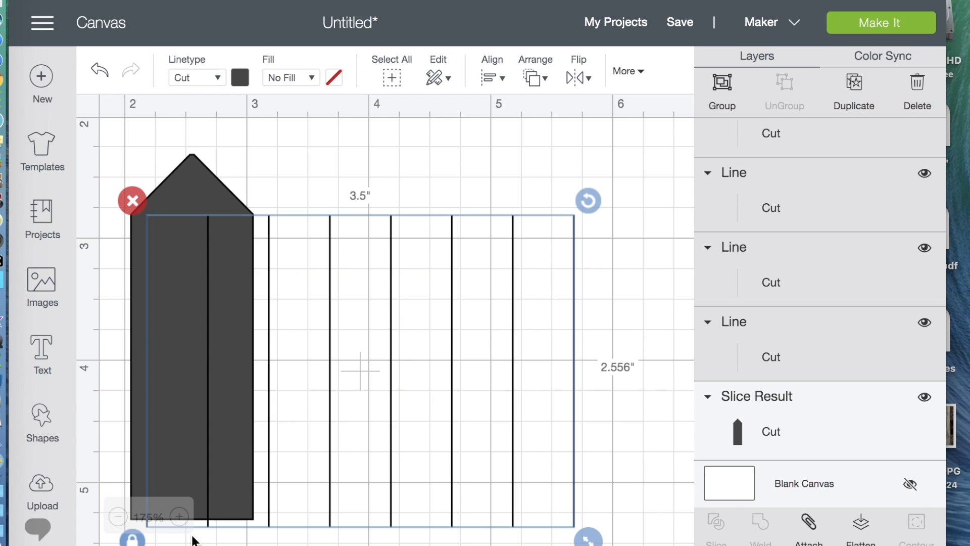
click(132, 540)
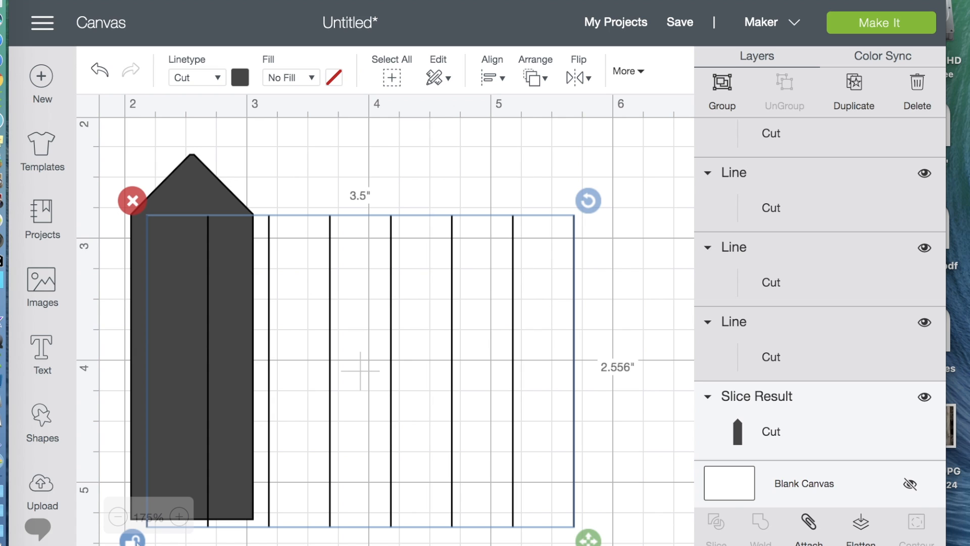
click(627, 71)
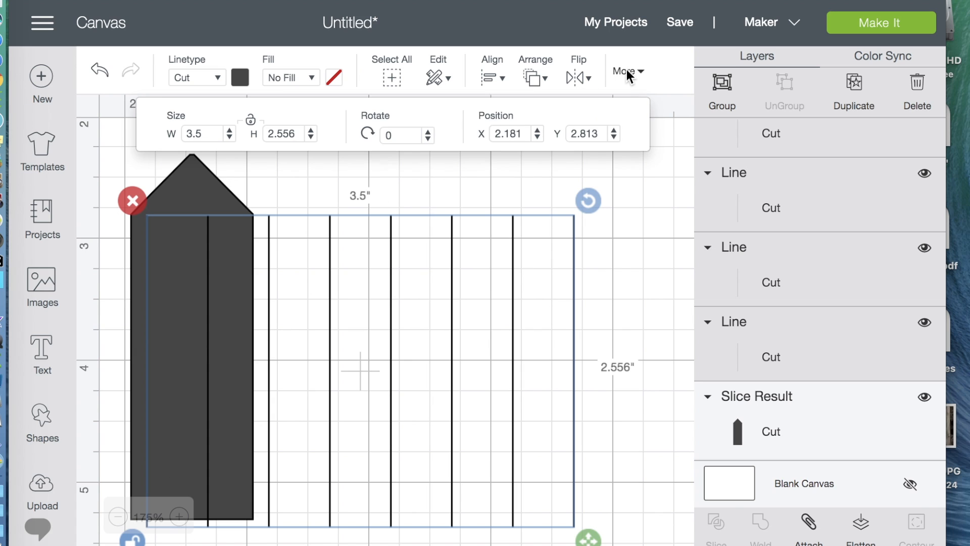
click(216, 136)
key(BackSpace)
key(BackSpace)
key(BackSpace)
text(1.0)
key(Return)
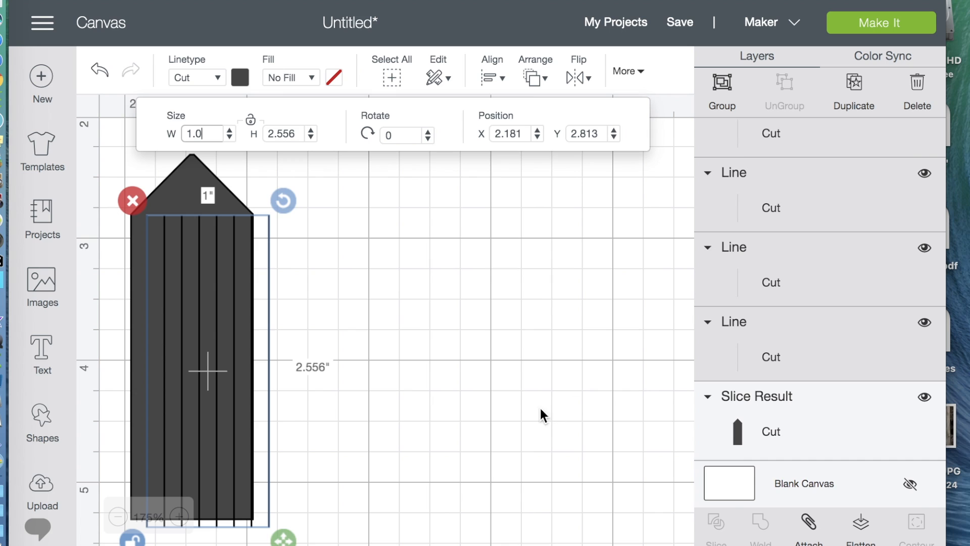
Try to center the ungrouped cut lines and the tag horizontally, and undo the alignment.
scroll(502, 385, left, 2)
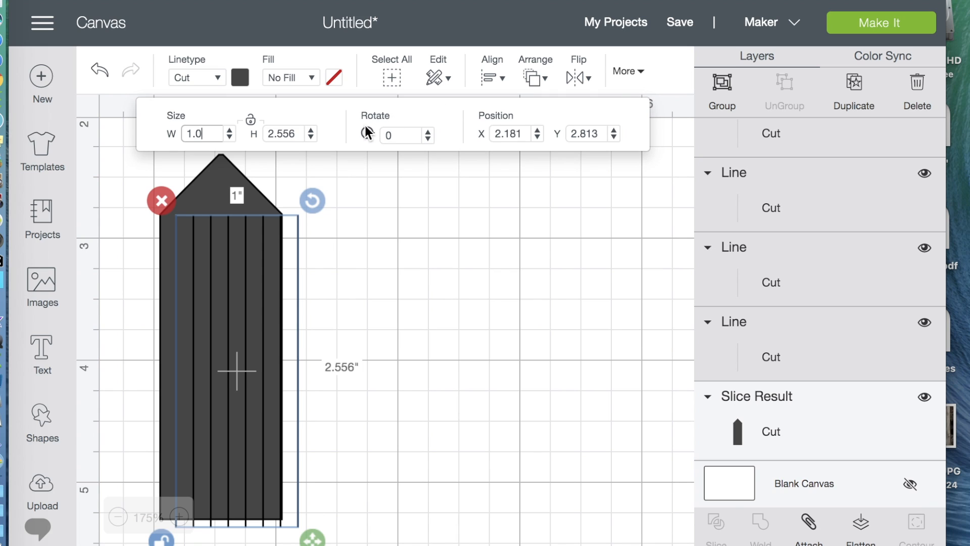
shift+click(214, 169)
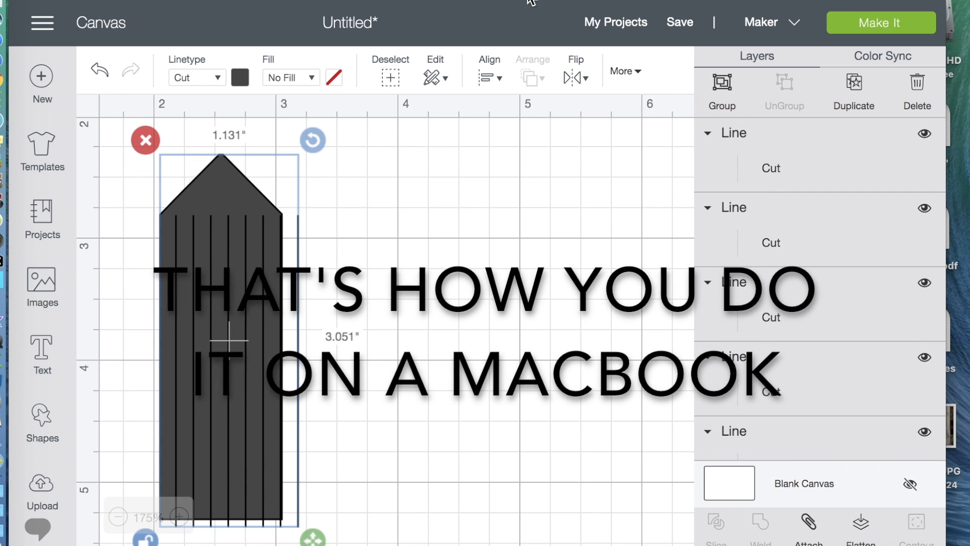
click(491, 79)
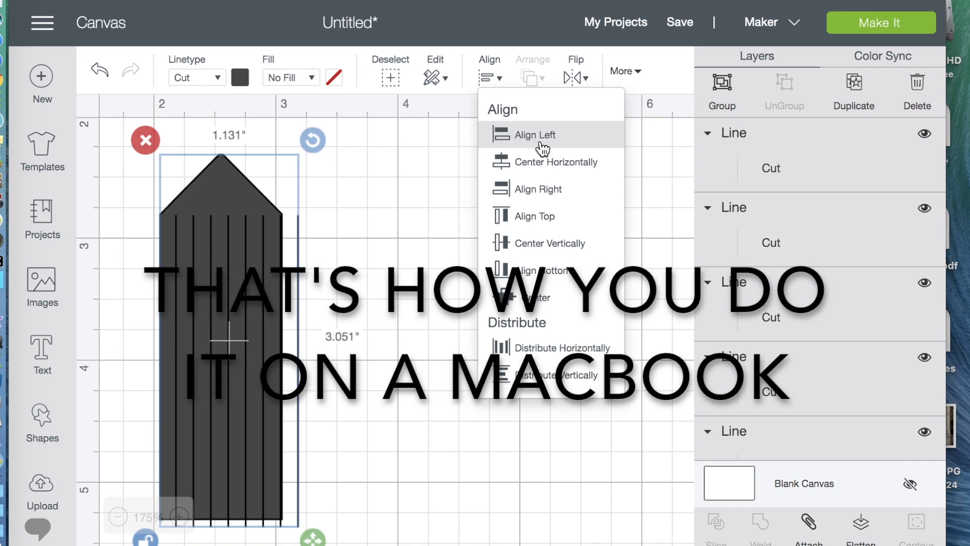
click(537, 162)
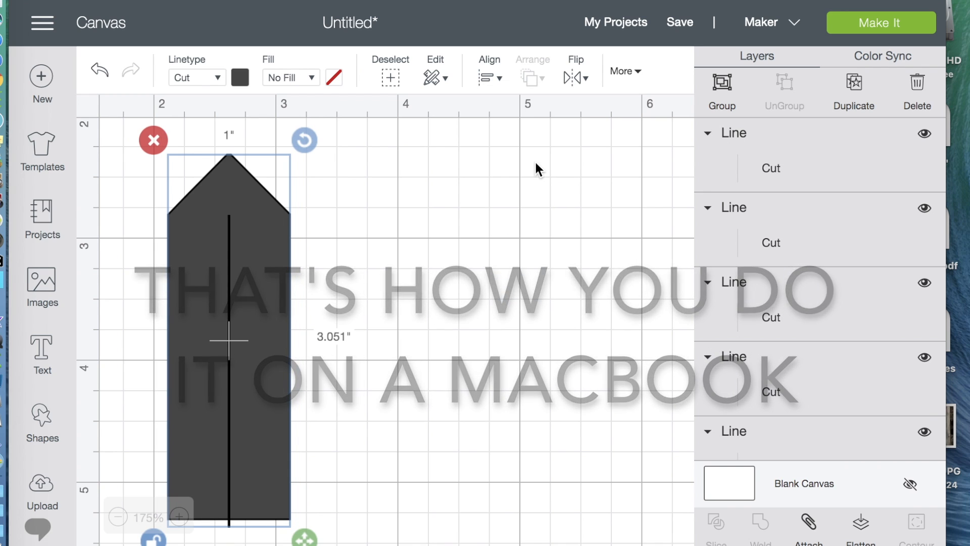
click(99, 71)
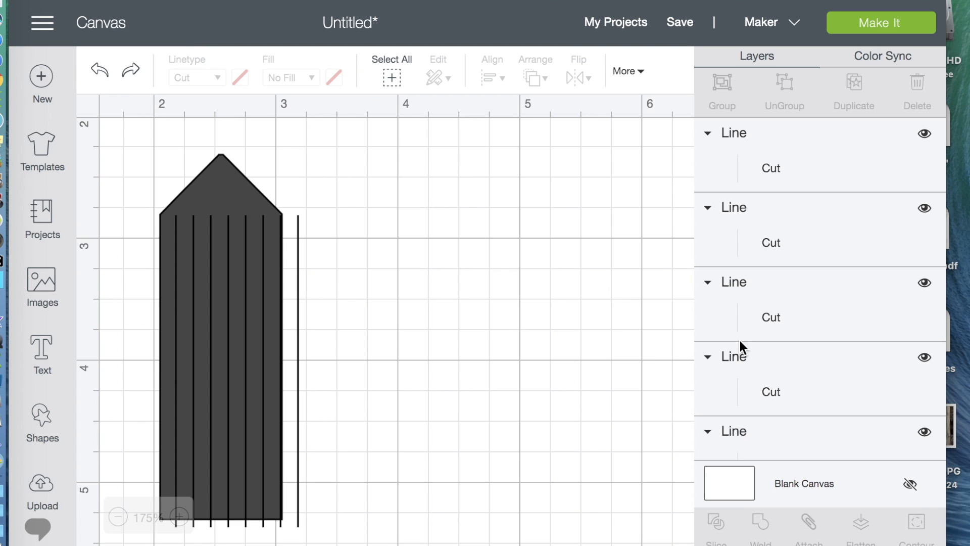
Select all eight cut lines without the tag and group them.
click(769, 163)
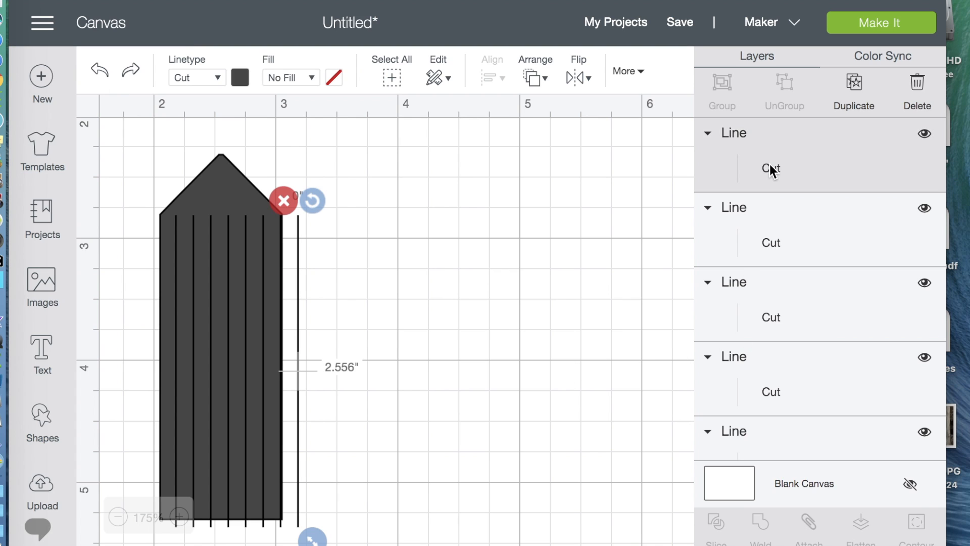
shift+click(767, 236)
shift+click(766, 299)
shift+click(765, 357)
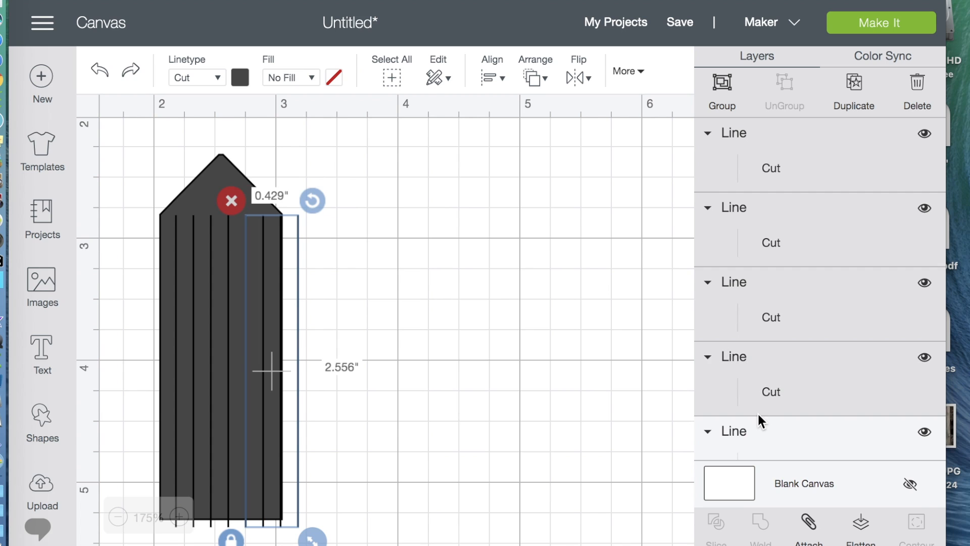
shift+click(758, 426)
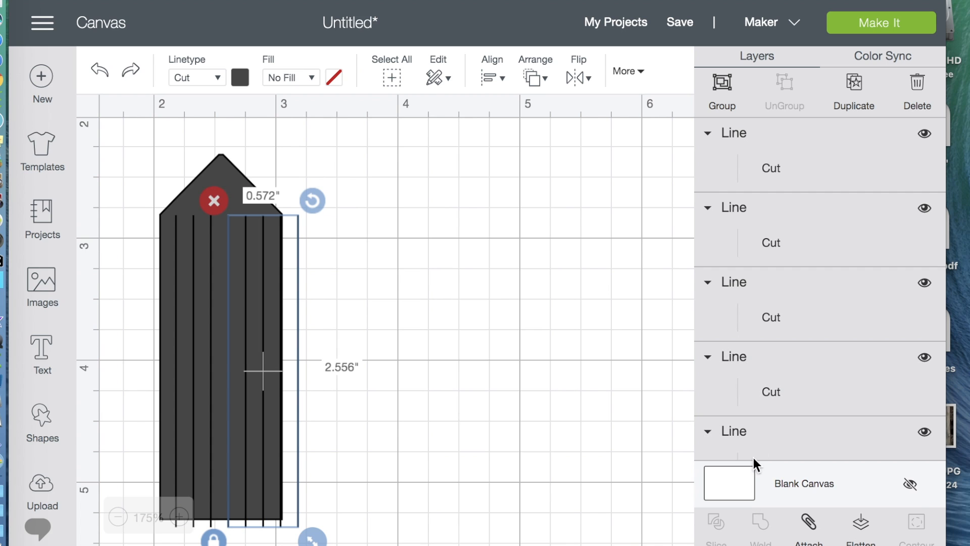
scroll(783, 340, down, 5)
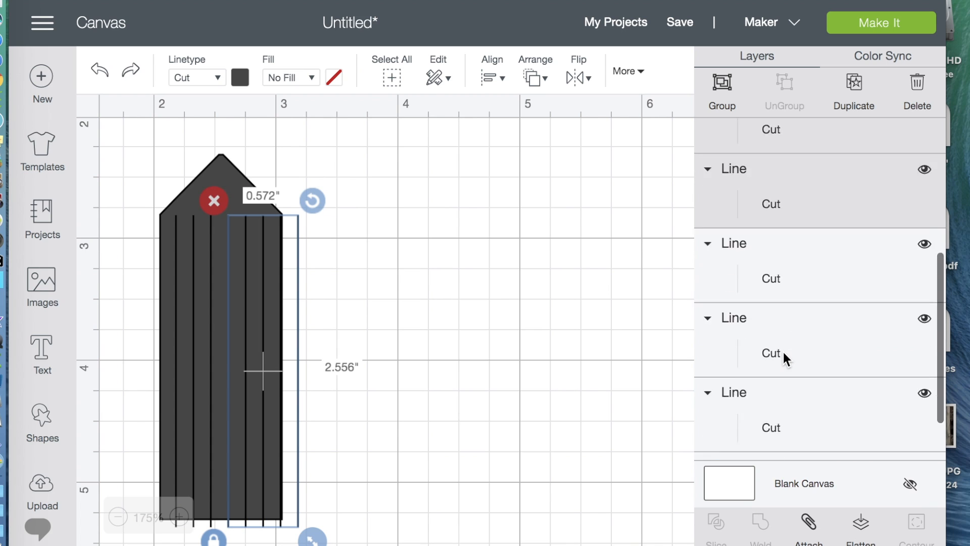
shift+click(796, 211)
shift+click(793, 268)
shift+click(788, 336)
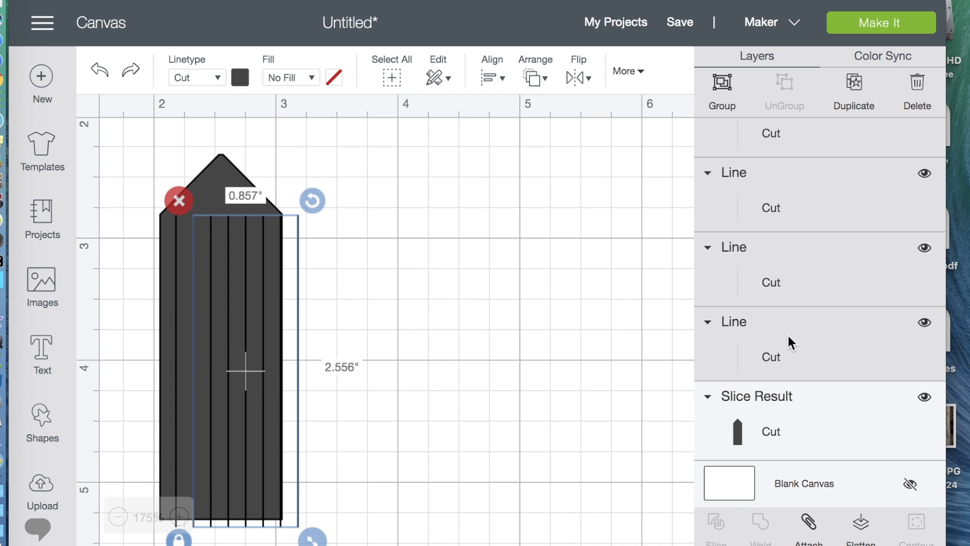
click(721, 91)
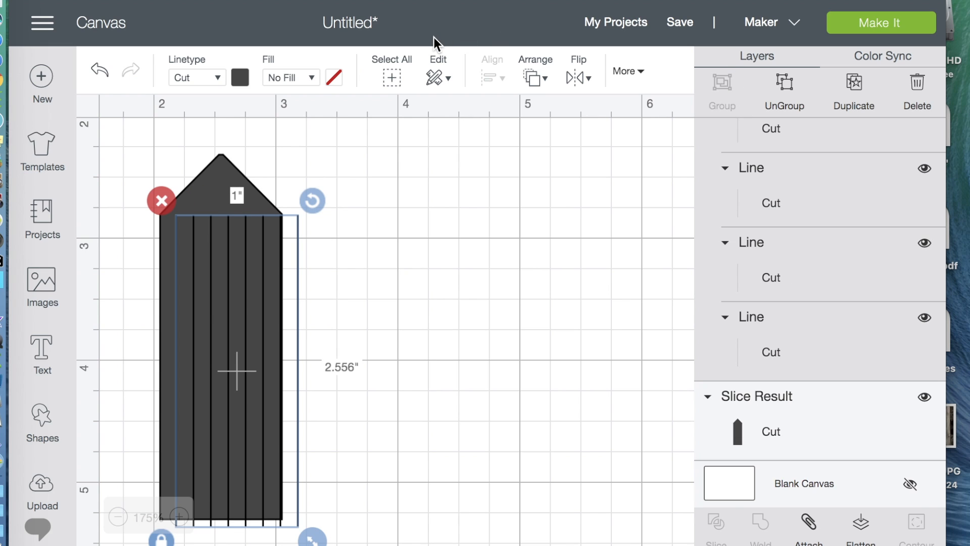
Center the grouped cut lines and the tag horizontally on each other.
shift+click(226, 164)
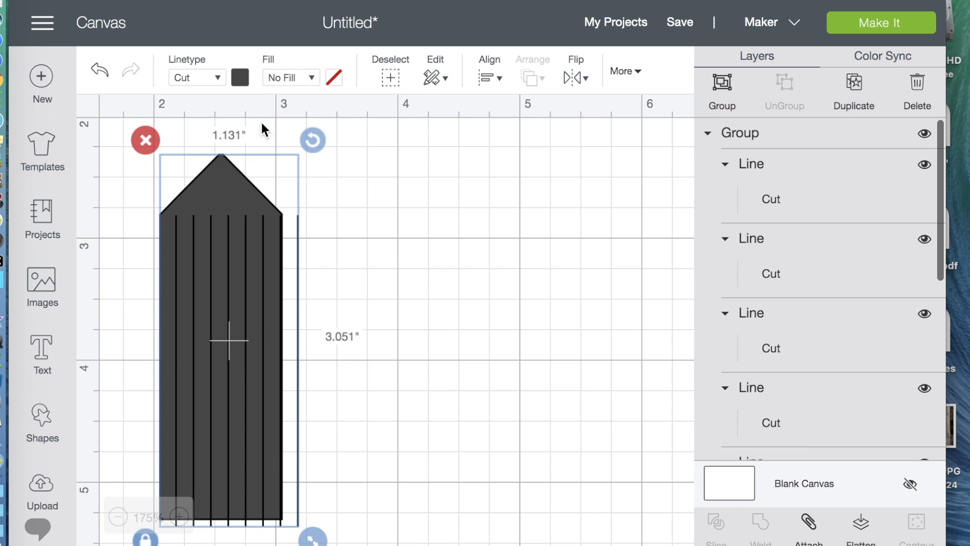
click(488, 78)
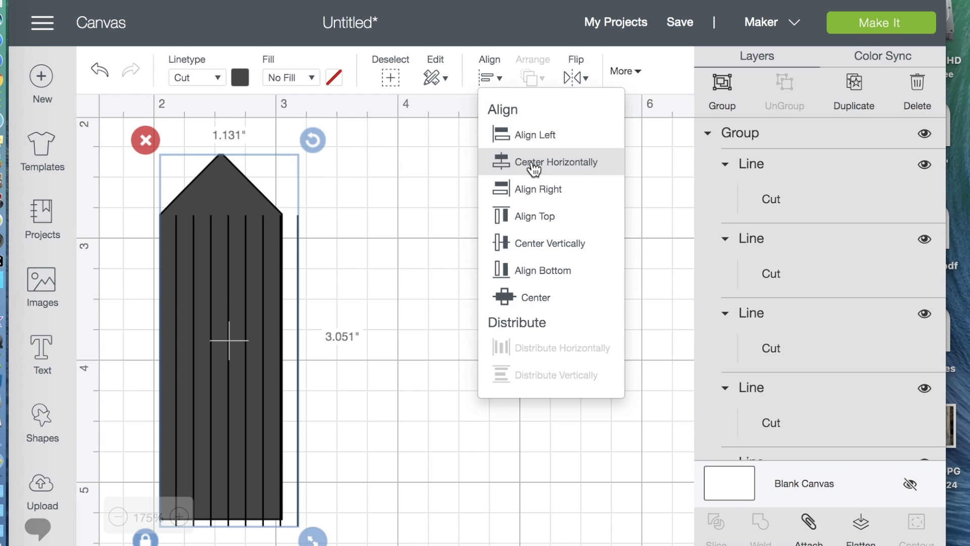
click(532, 162)
click(463, 269)
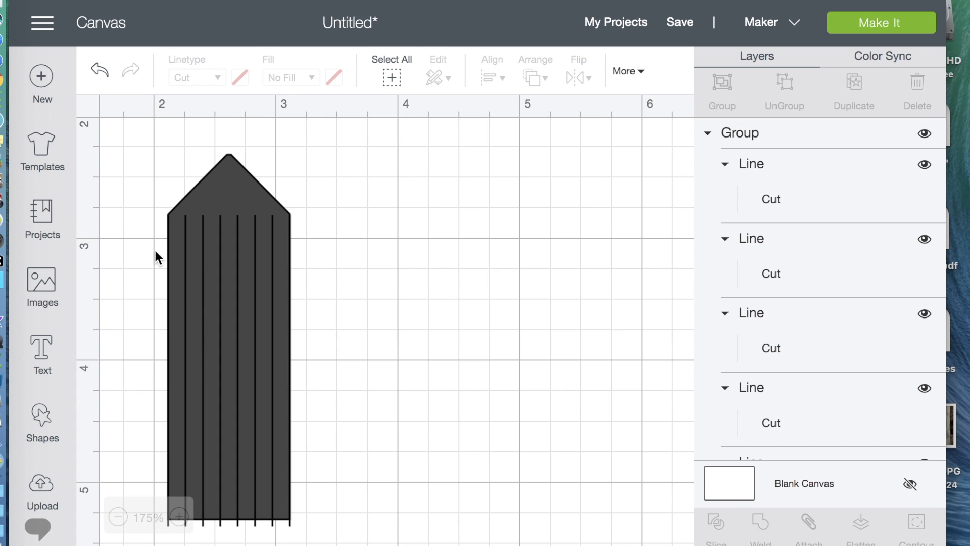
Ungroup the cut lines and delete the two outermost ones lying on the tag's long edges.
click(226, 309)
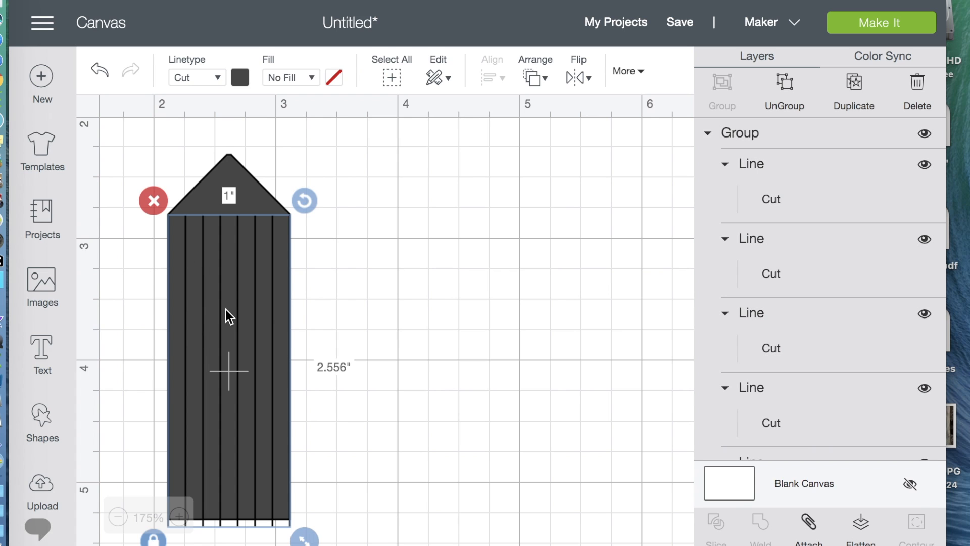
click(783, 85)
click(500, 359)
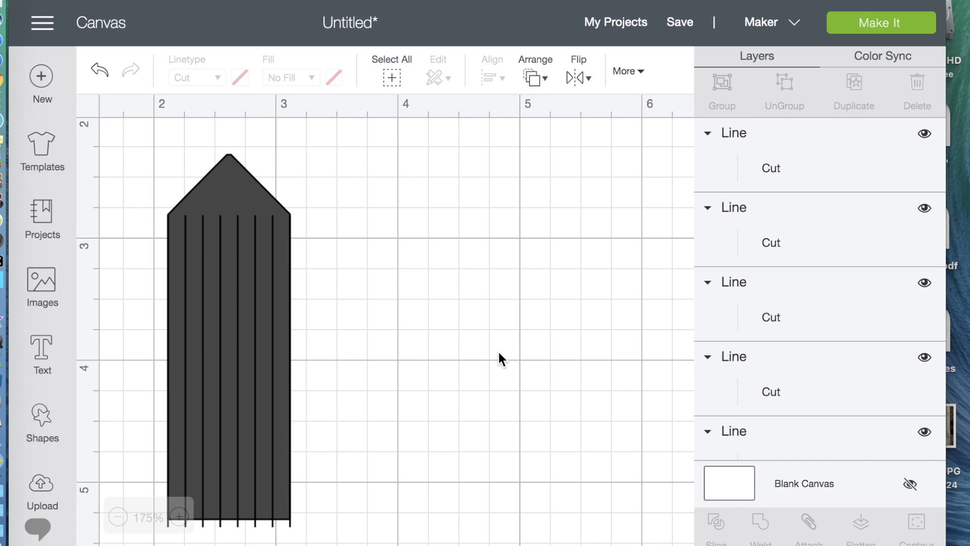
click(290, 525)
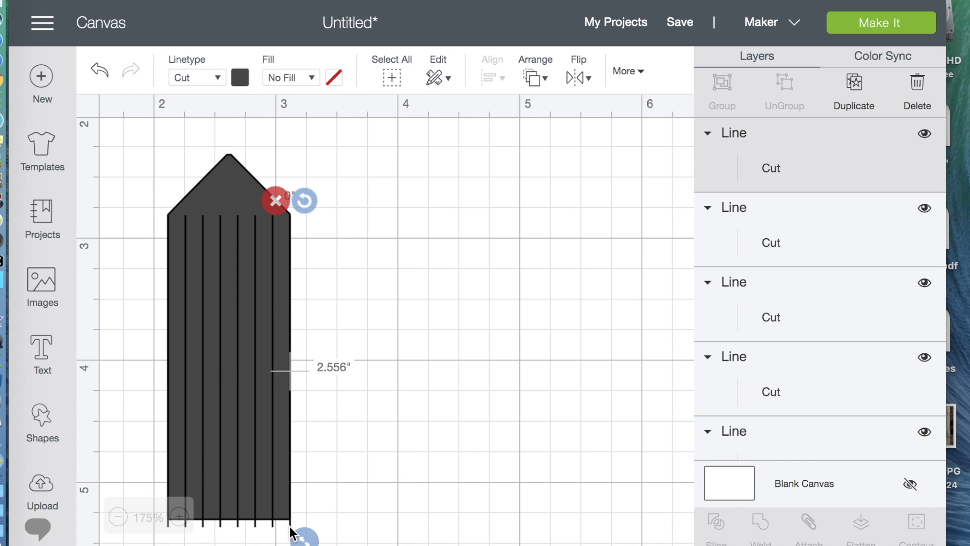
key(Delete)
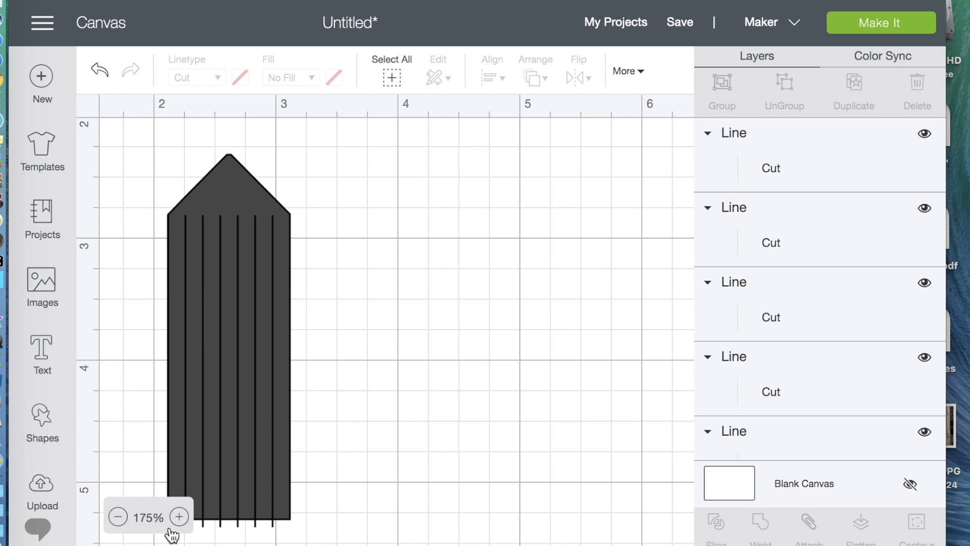
click(168, 293)
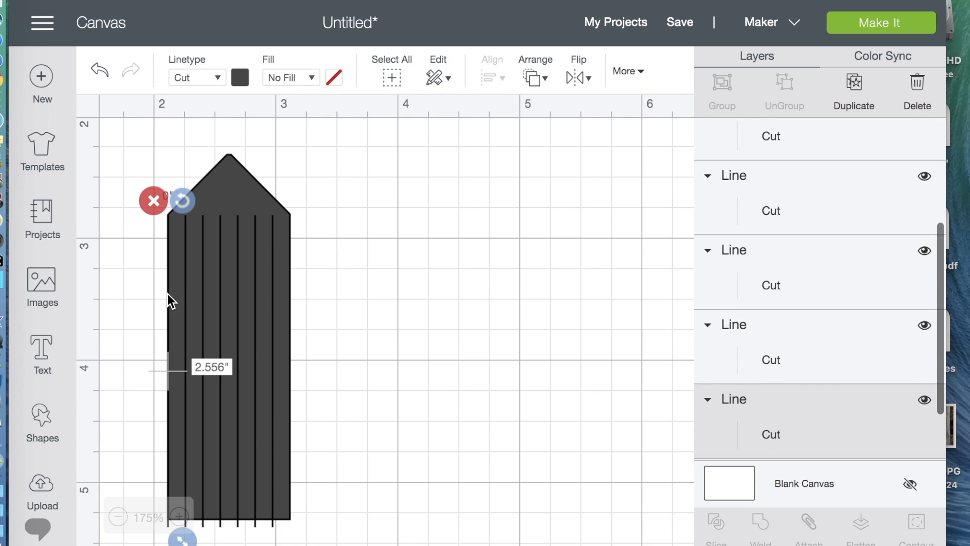
key(Delete)
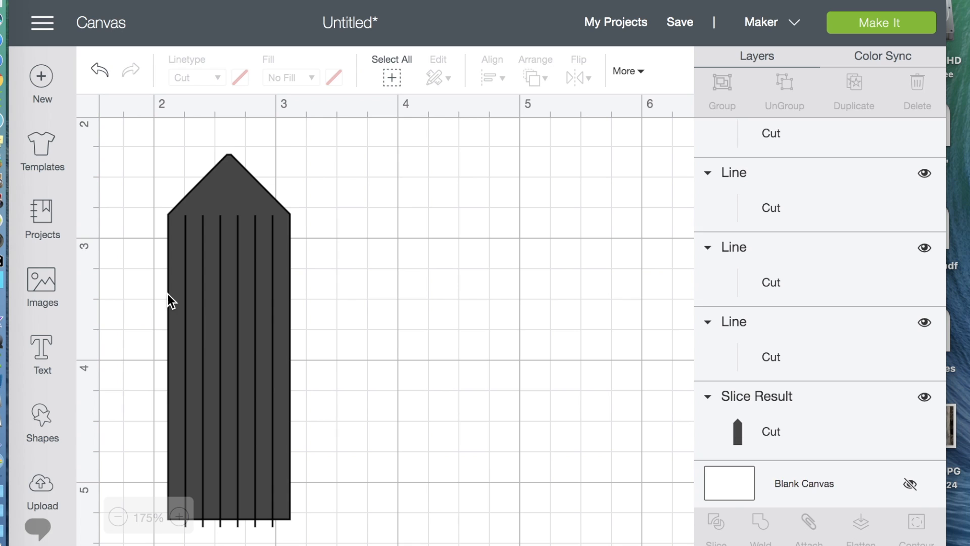
Insert a square over the tag and shrink it proportionally to about 1.76 inches wide.
click(119, 517)
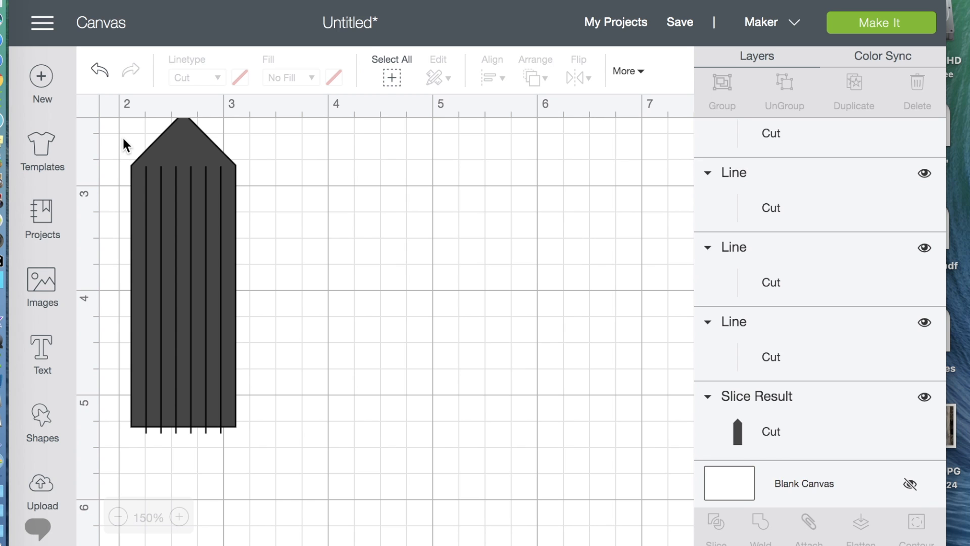
scroll(123, 139, left, 5)
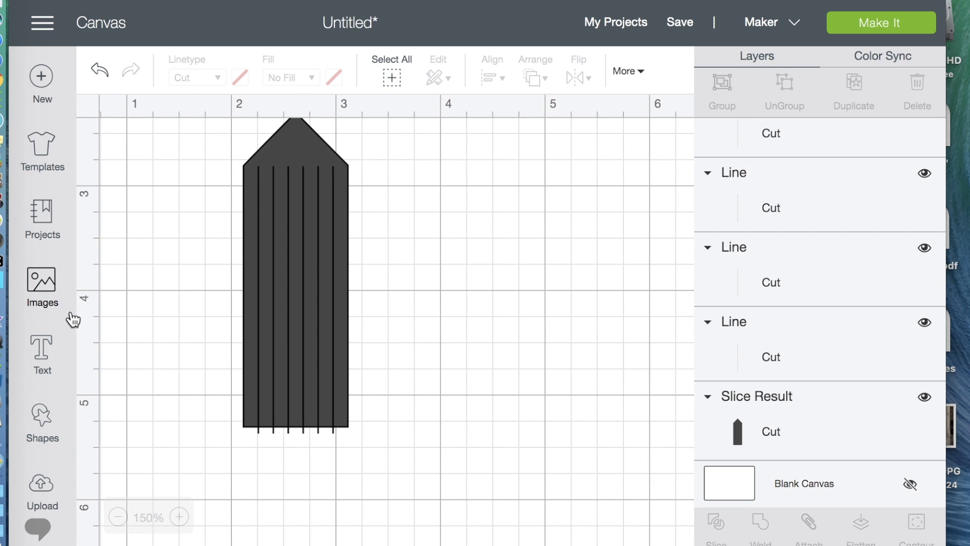
click(42, 418)
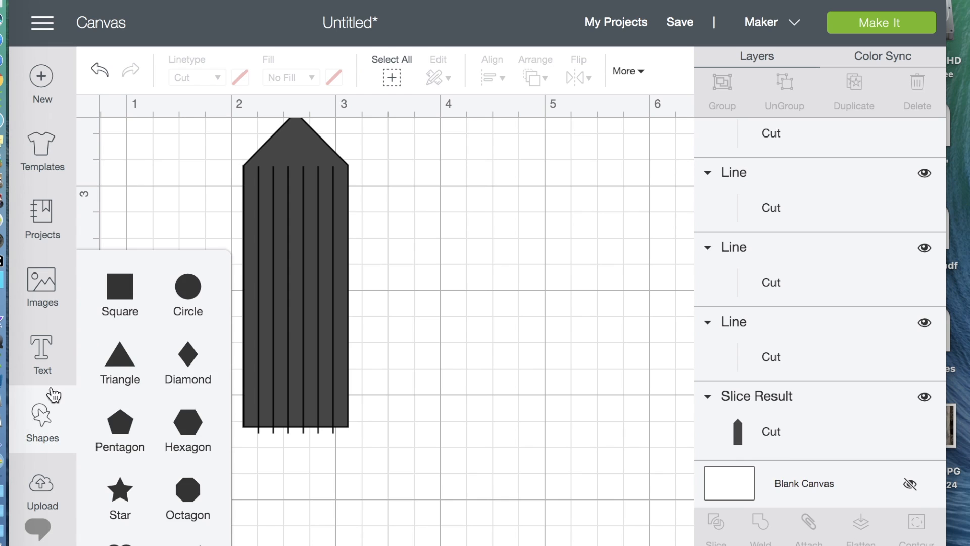
click(125, 293)
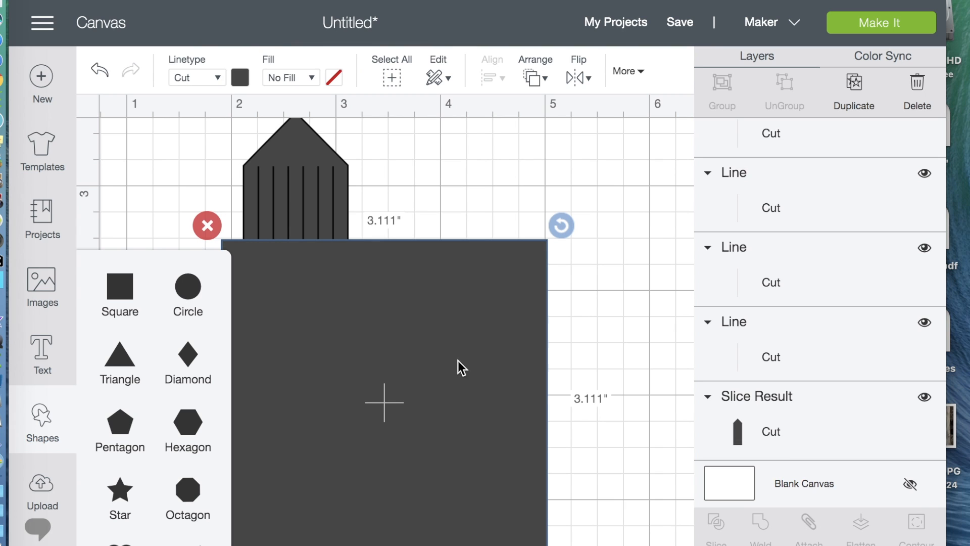
scroll(493, 386, down, 3)
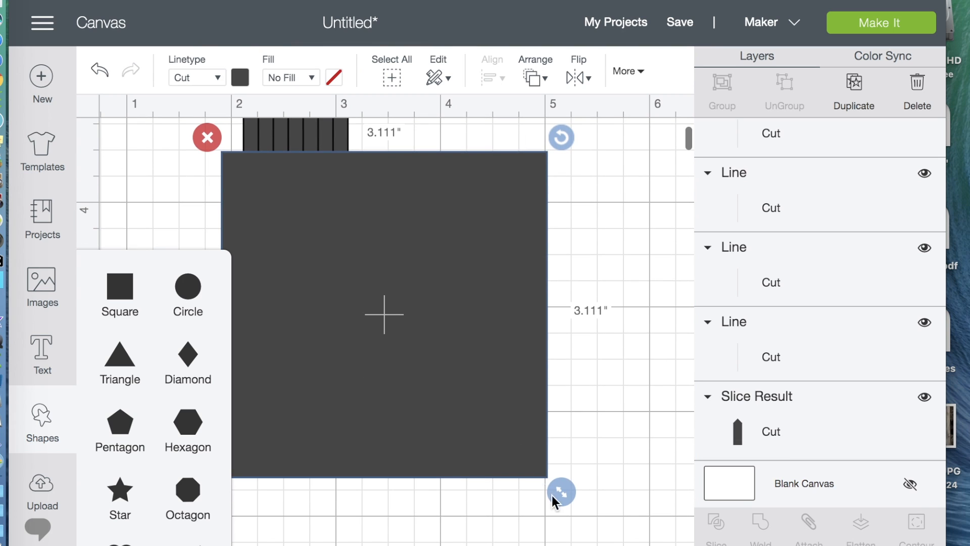
drag(561, 493, 425, 296)
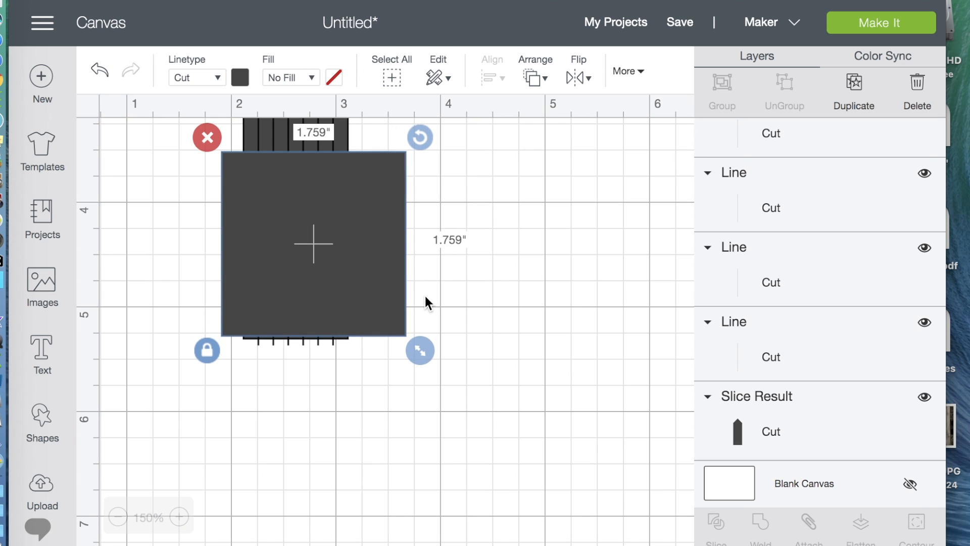
Set the square's material color to white.
click(238, 76)
click(267, 259)
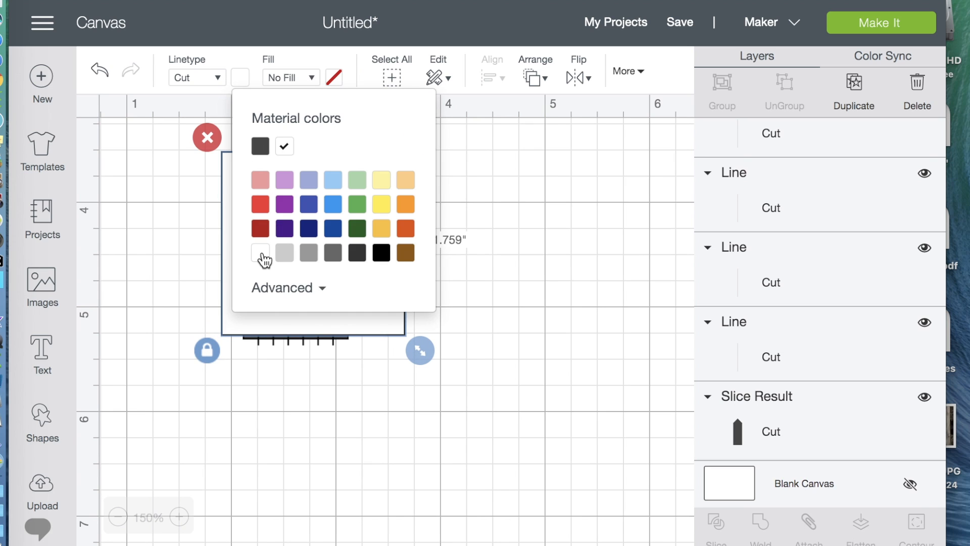
click(283, 440)
Move the white square down so it covers the lower end of the tag.
scroll(285, 448, up, 5)
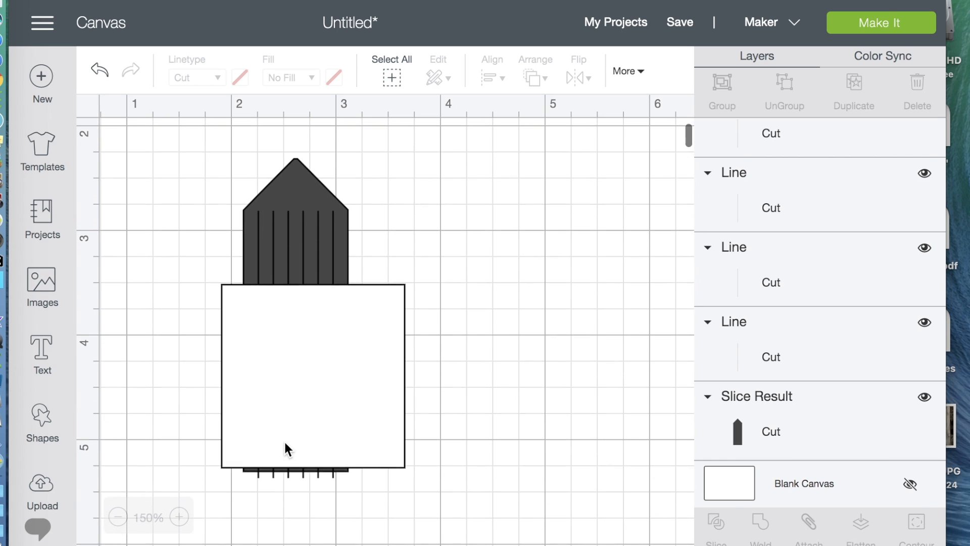
click(387, 343)
drag(386, 336, 380, 496)
scroll(381, 480, down, 4)
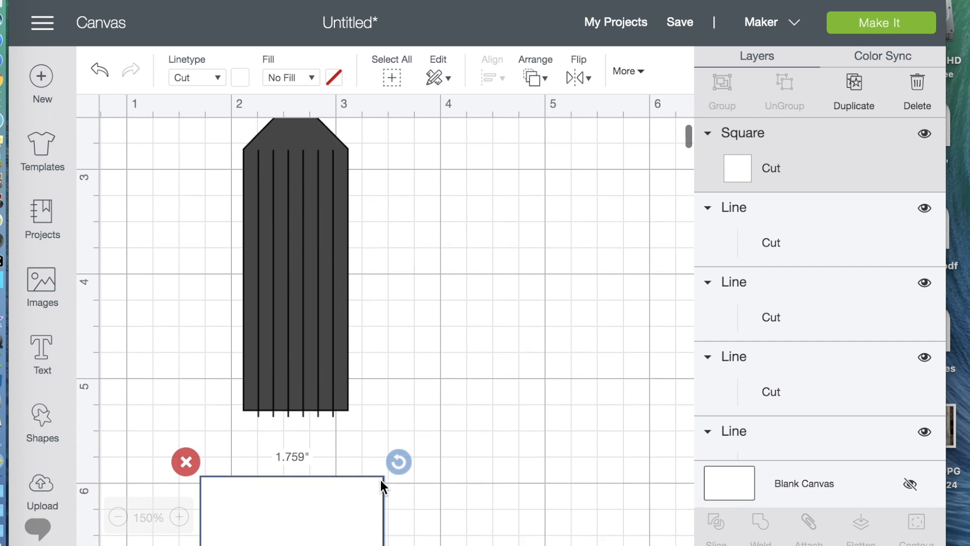
drag(373, 480, 384, 384)
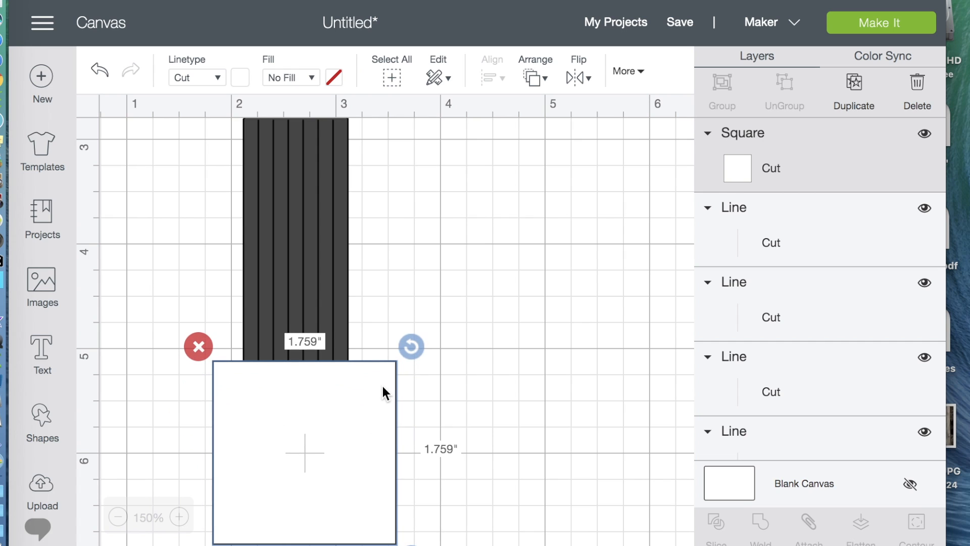
Tilt the square counterclockwise and position it so its upper edge crosses the tag's lower end diagonally, to about 2.371 inches overall width.
drag(410, 349, 399, 269)
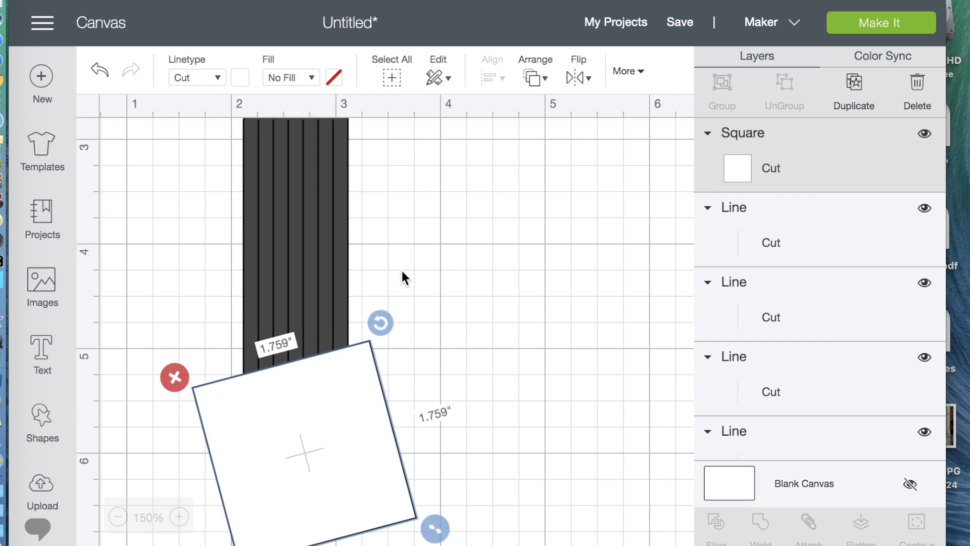
drag(396, 506, 406, 482)
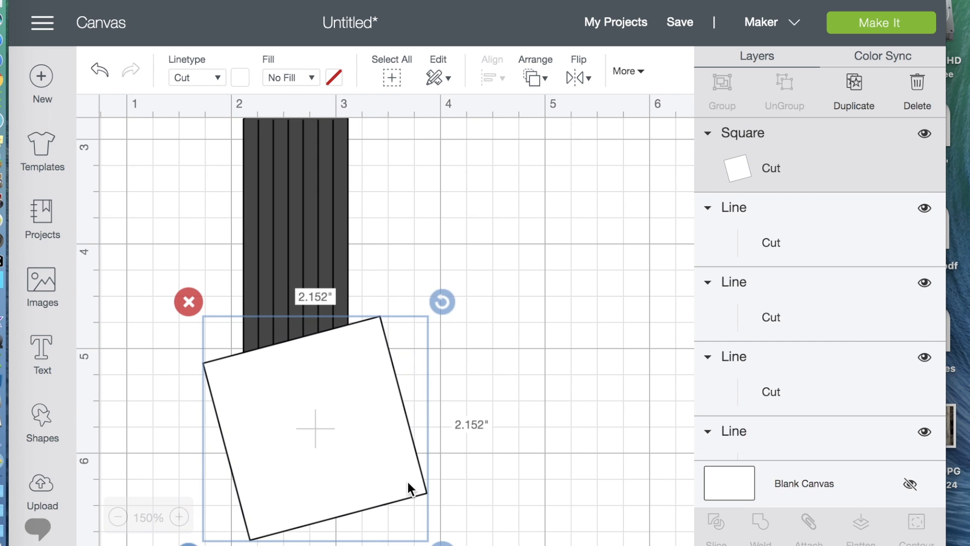
drag(441, 304, 441, 247)
drag(420, 442, 426, 438)
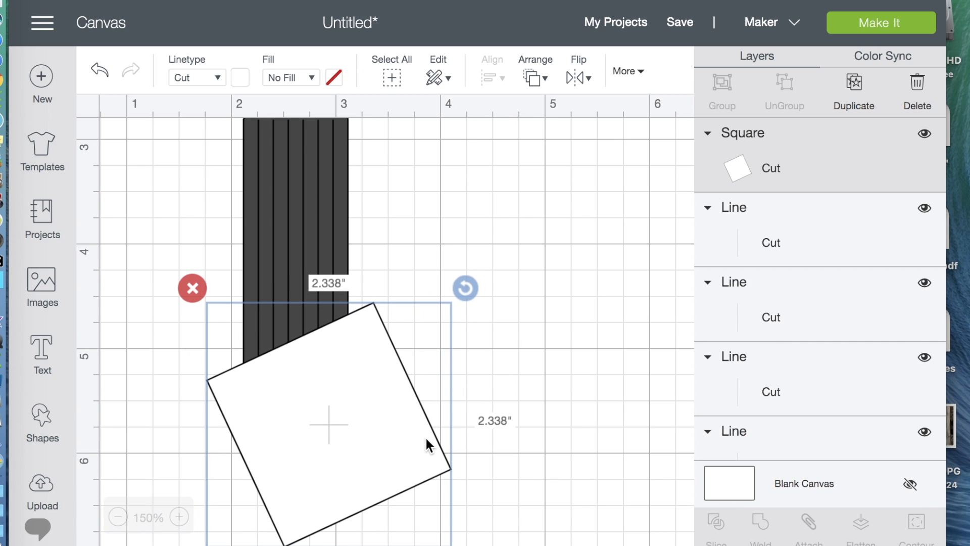
scroll(509, 408, up, 5)
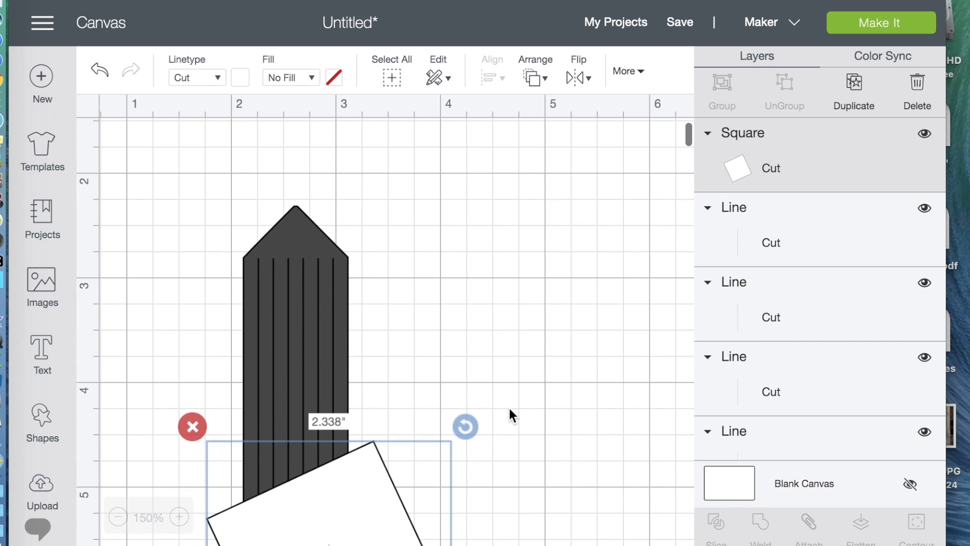
scroll(509, 408, down, 2)
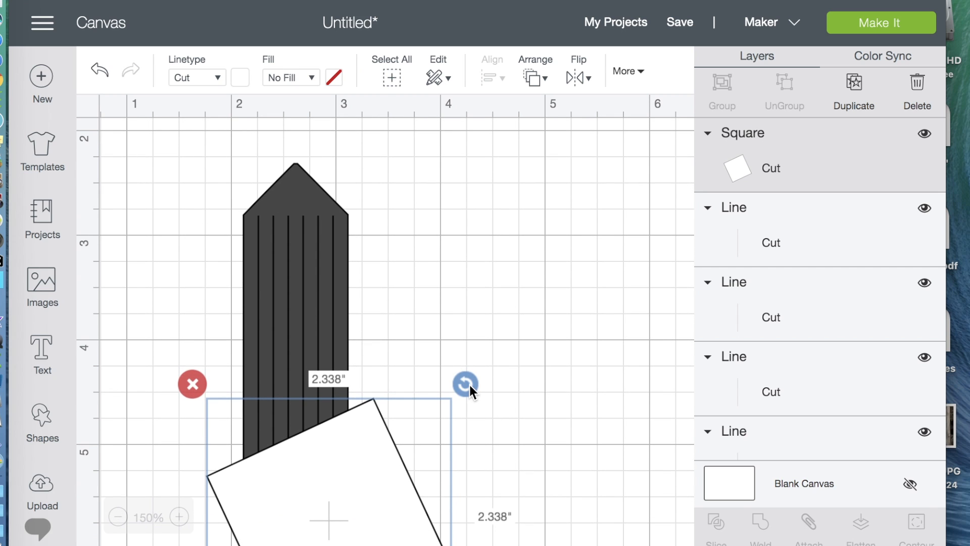
drag(470, 385, 470, 380)
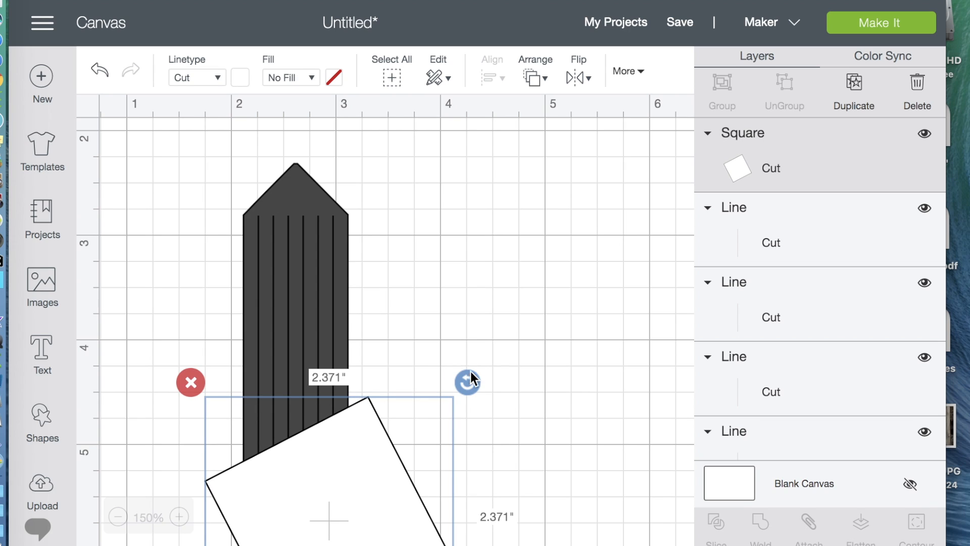
Slice the tag with the tilted square and delete the leftover square pieces and the tag's cut-off lower end.
shift+click(306, 187)
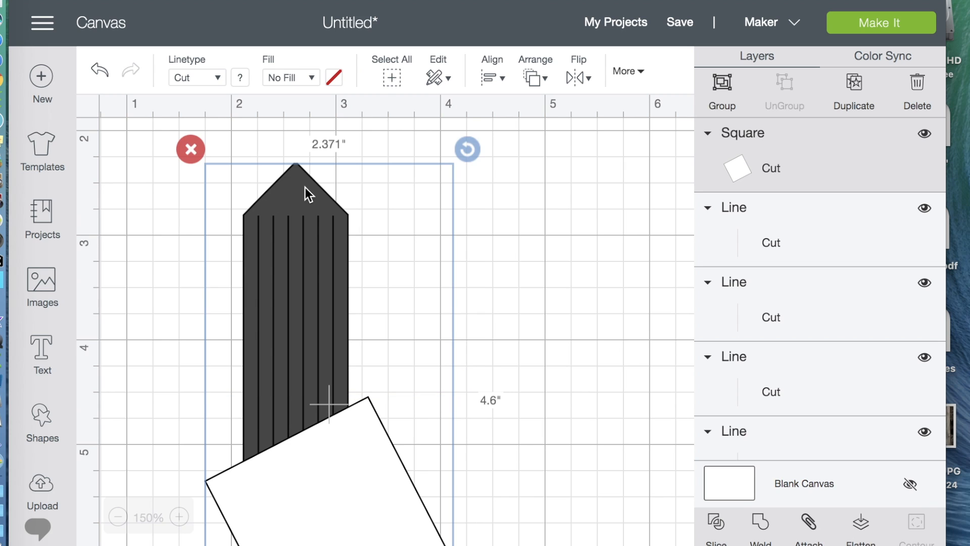
click(716, 521)
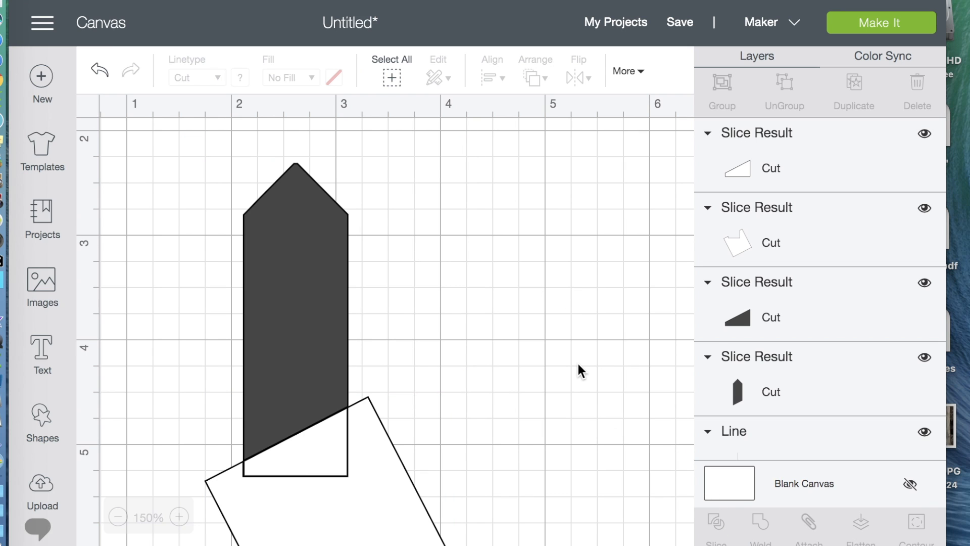
scroll(579, 372, down, 5)
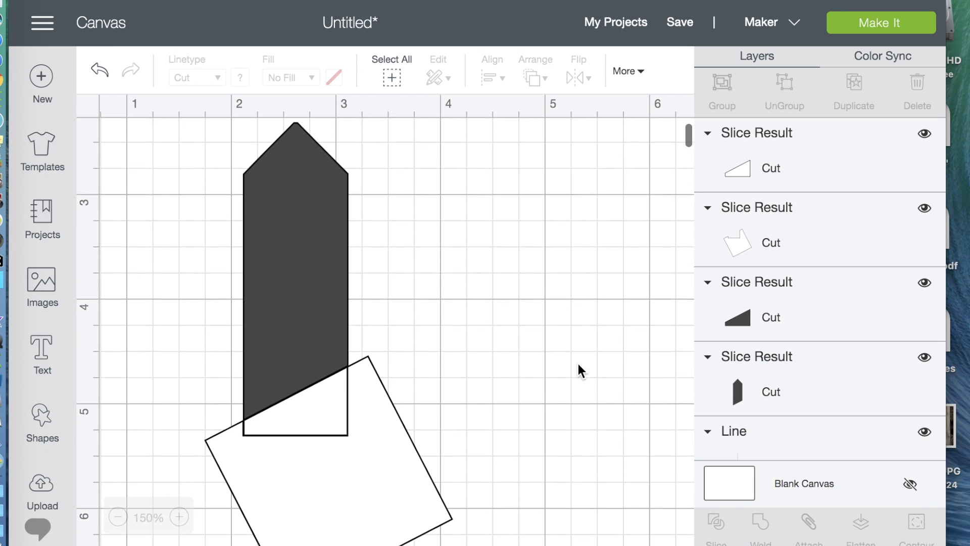
click(372, 484)
key(Delete)
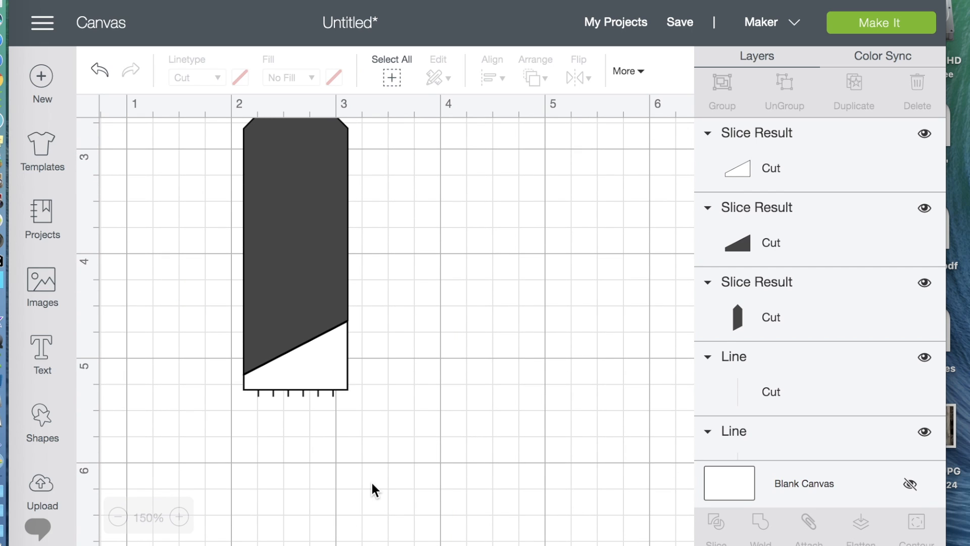
click(342, 378)
key(Delete)
click(342, 378)
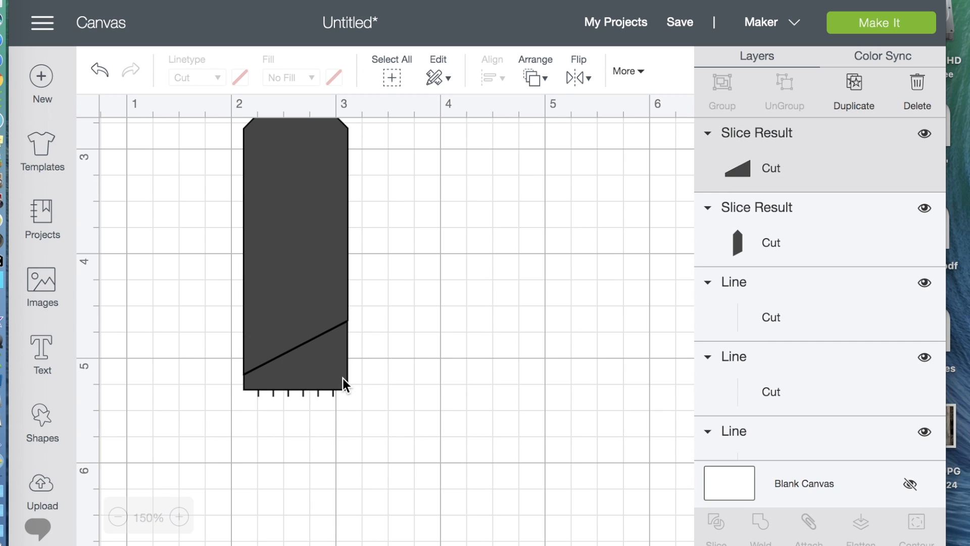
key(Delete)
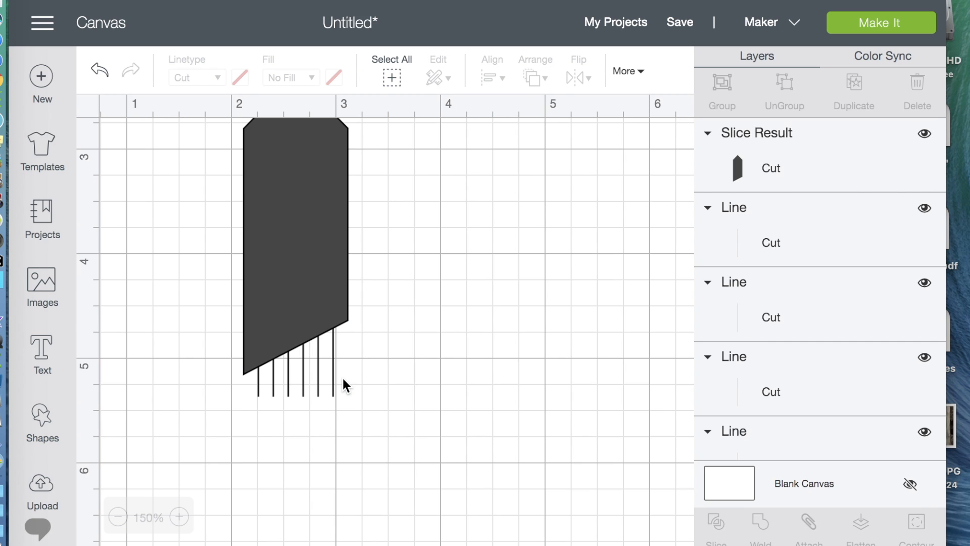
Send the sliced tag to the back, behind the cut lines.
scroll(343, 377, up, 3)
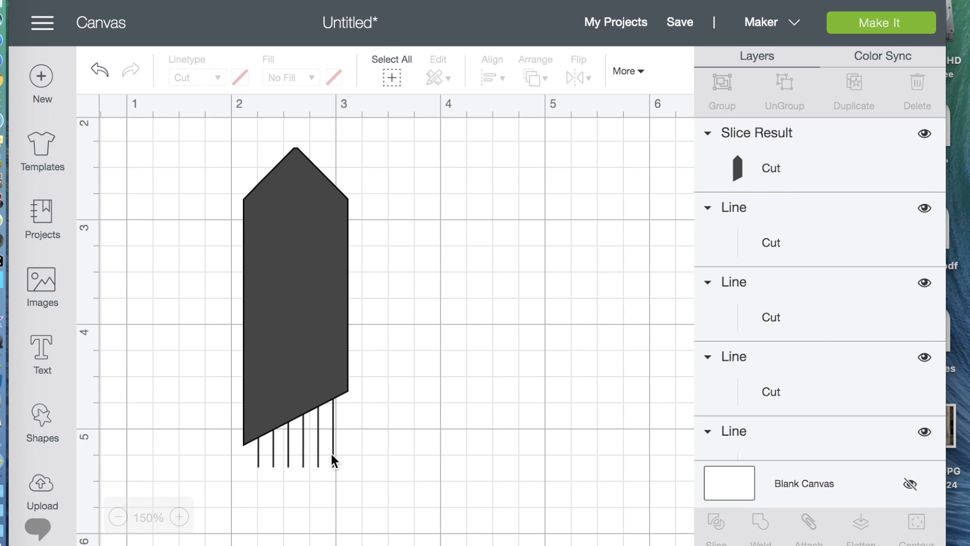
click(296, 163)
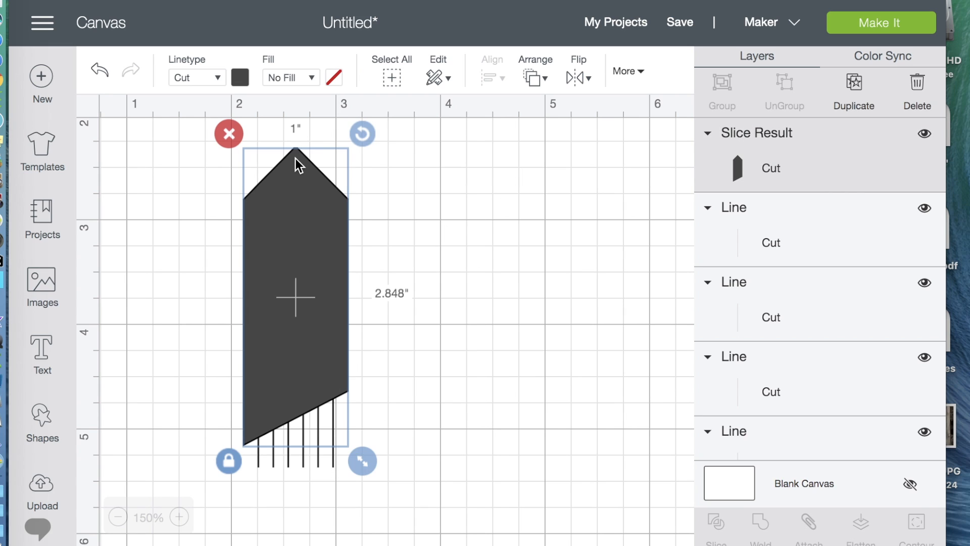
click(538, 79)
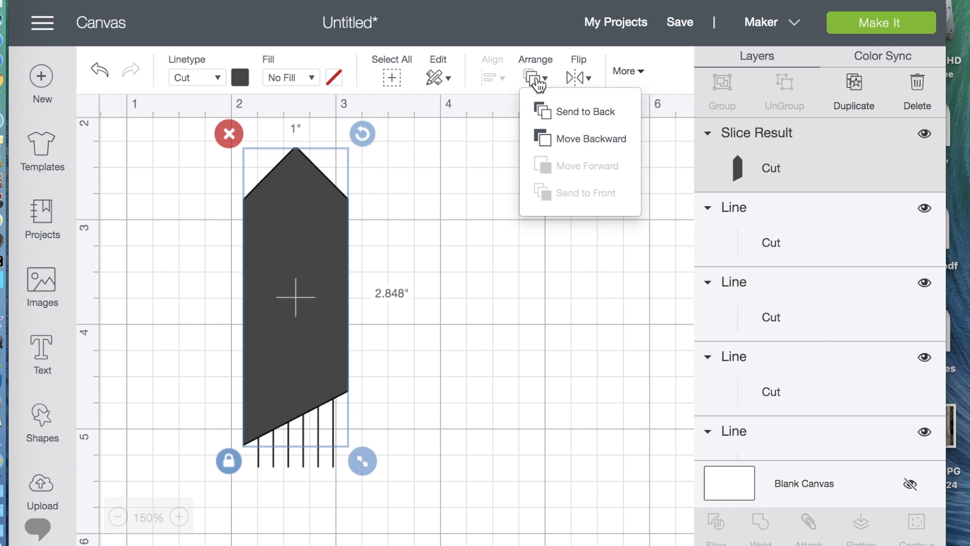
click(563, 117)
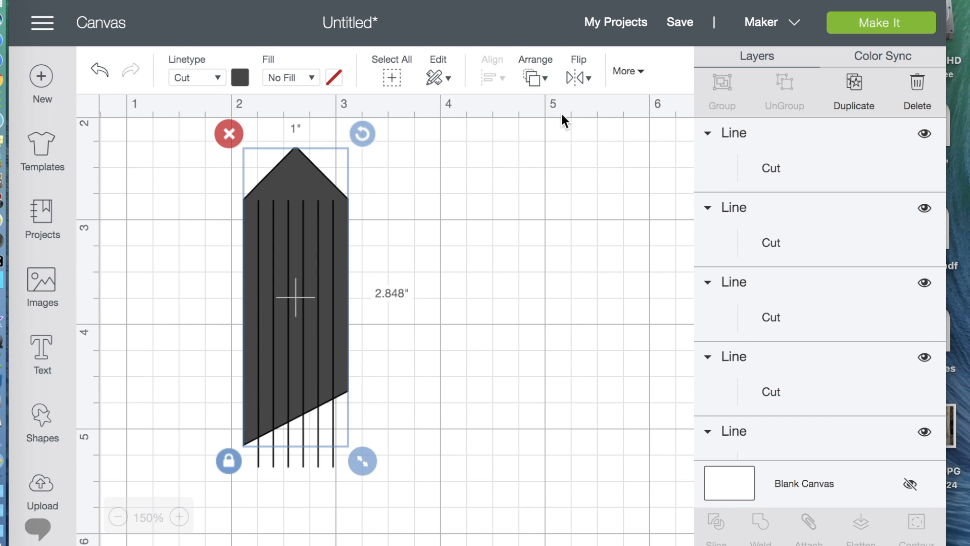
Shorten each vertical cut line so it ends just past the tag's diagonal lower edge, with the shortest line about 1.926" long.
click(259, 462)
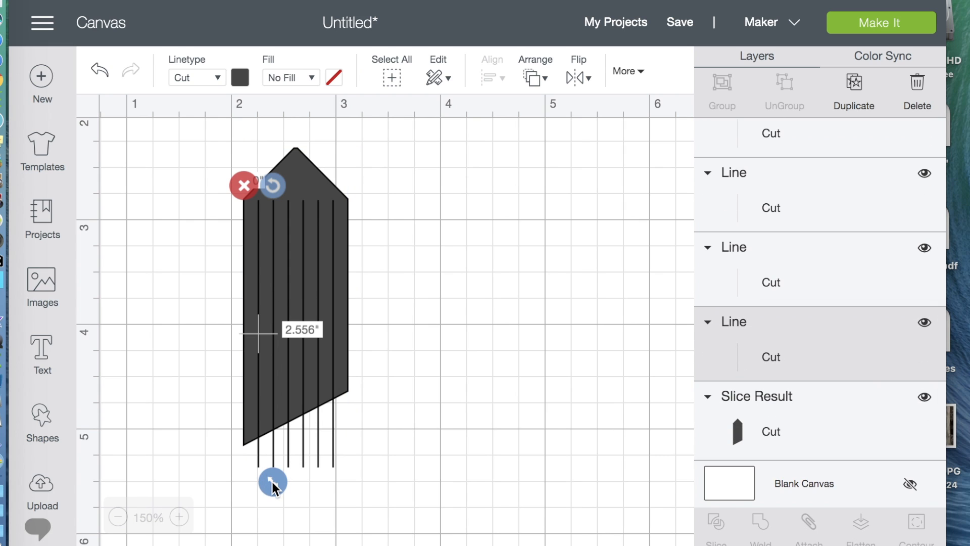
drag(272, 481, 274, 456)
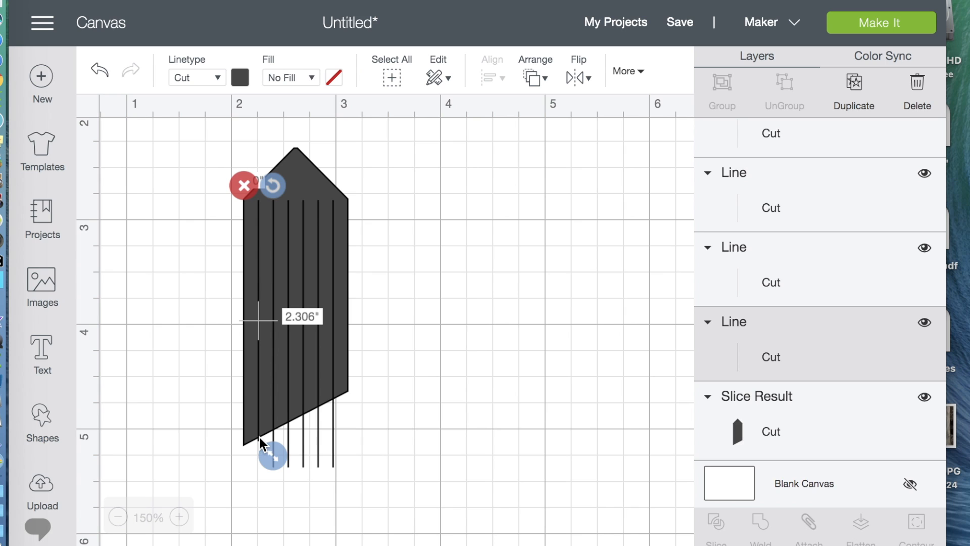
click(276, 481)
click(274, 462)
drag(287, 480, 302, 438)
click(289, 477)
click(288, 461)
click(317, 461)
drag(332, 482, 348, 417)
click(333, 458)
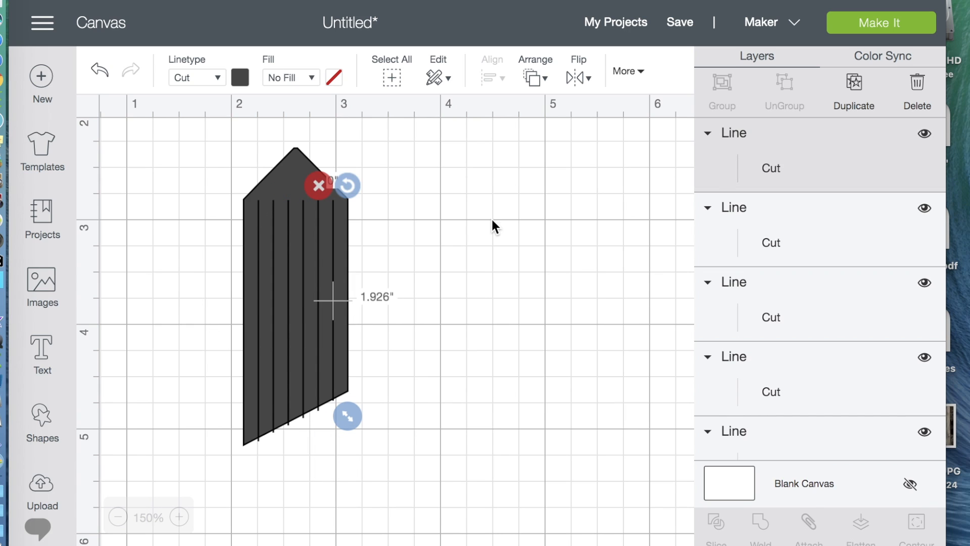
Attach the tag and all its cut lines together, checking their placement in the mat preview before and after.
click(892, 24)
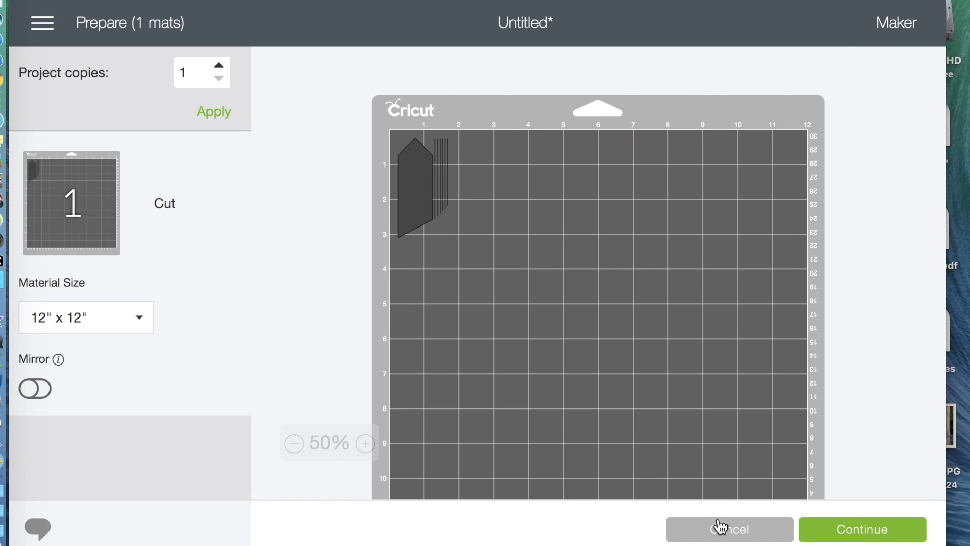
click(719, 528)
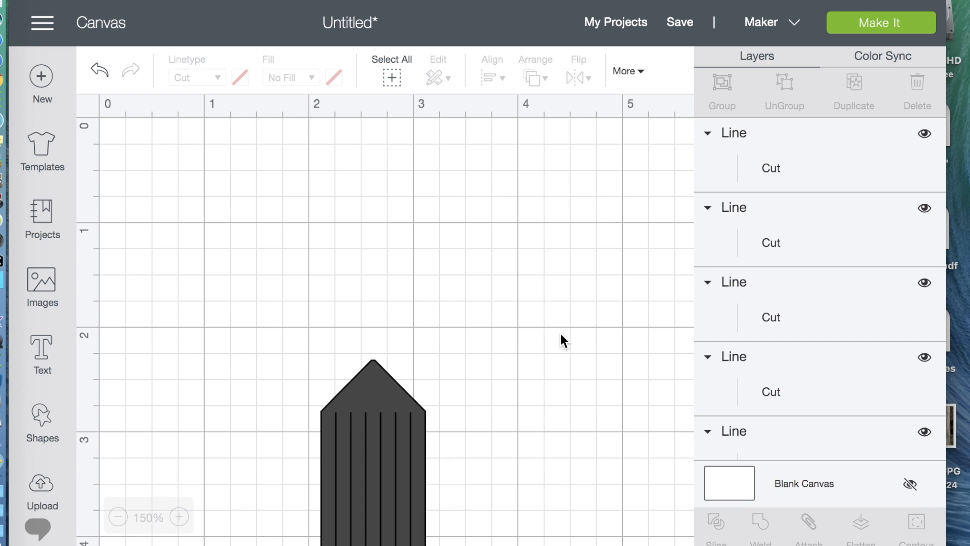
scroll(560, 336, down, 5)
drag(224, 184, 600, 507)
click(807, 522)
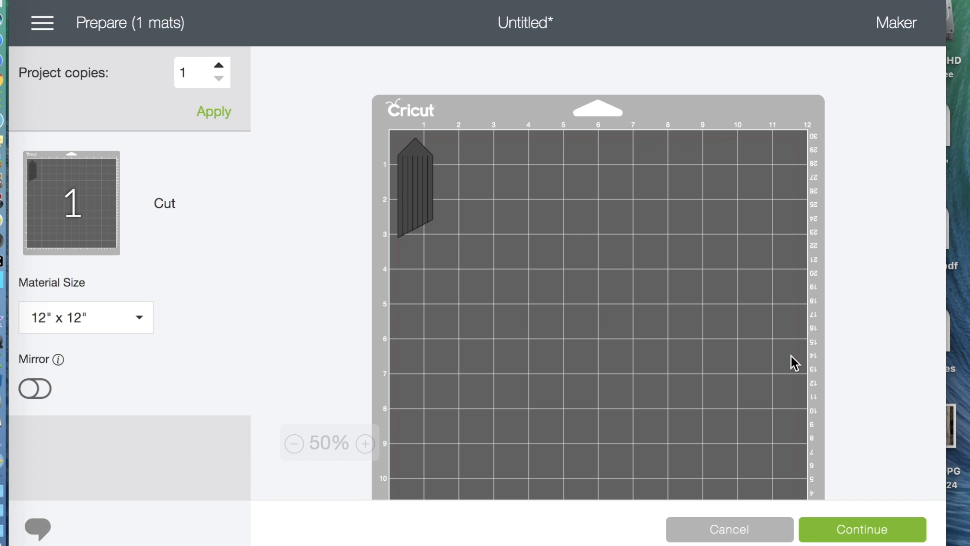
click(733, 531)
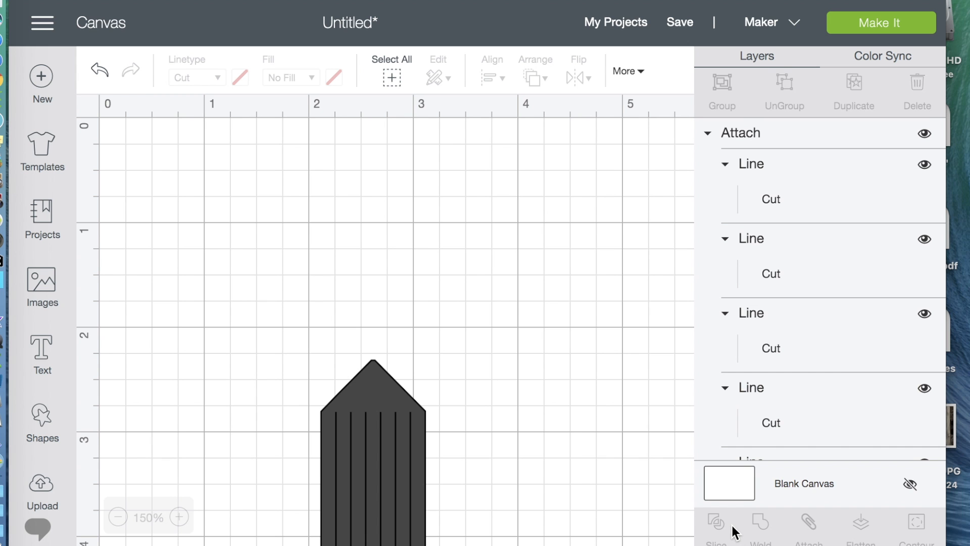
Duplicate the attached tag, flip the copy horizontally and place it level with the original on its left side.
drag(202, 314, 377, 431)
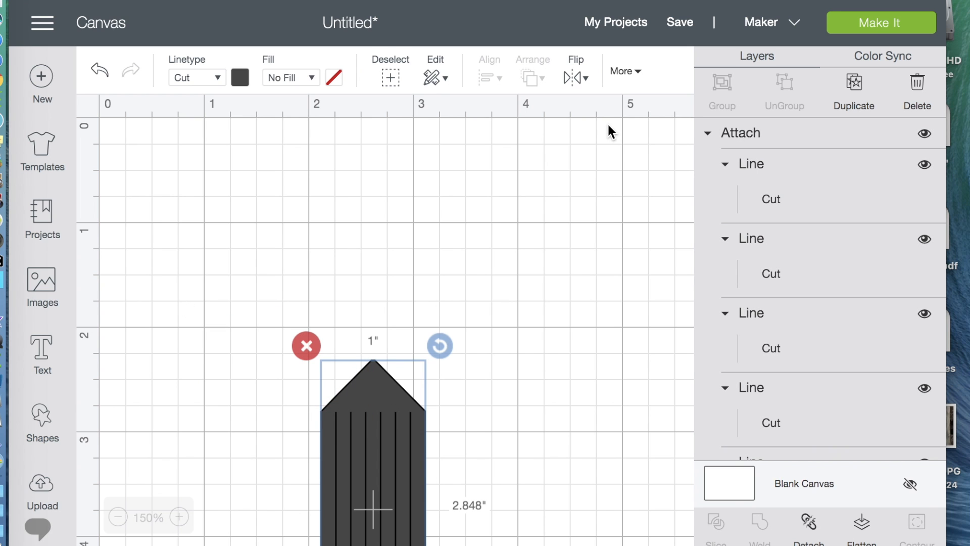
scroll(607, 122, down, 3)
click(856, 93)
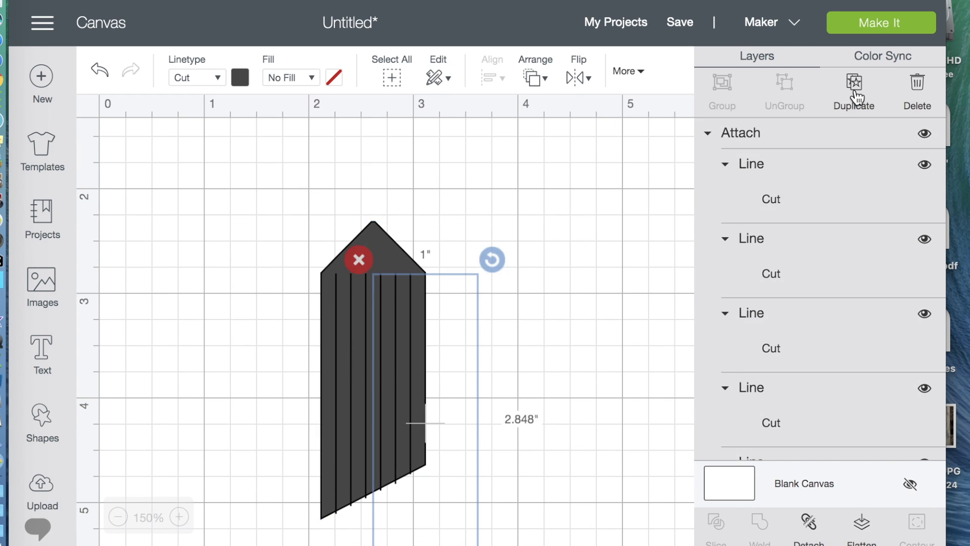
click(587, 81)
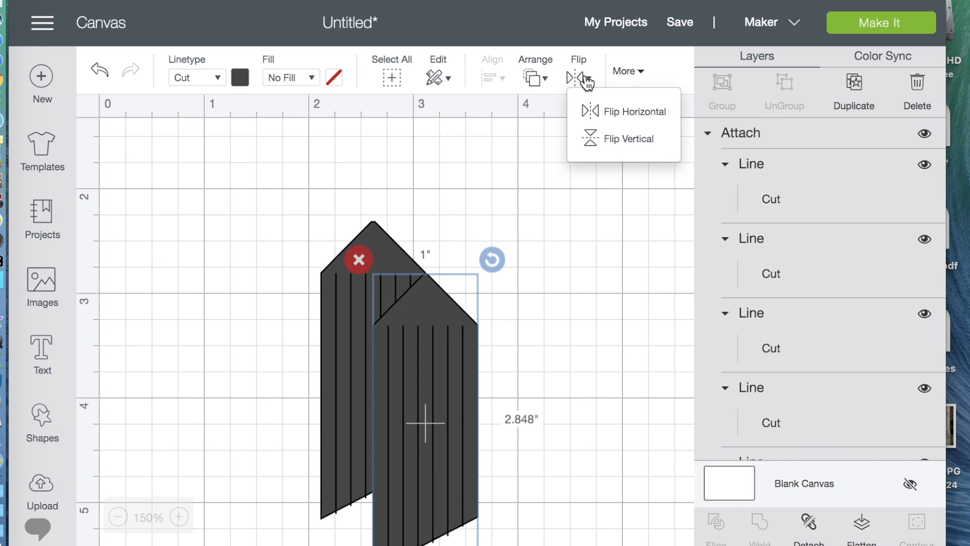
click(622, 113)
drag(456, 374, 277, 322)
scroll(509, 296, down, 3)
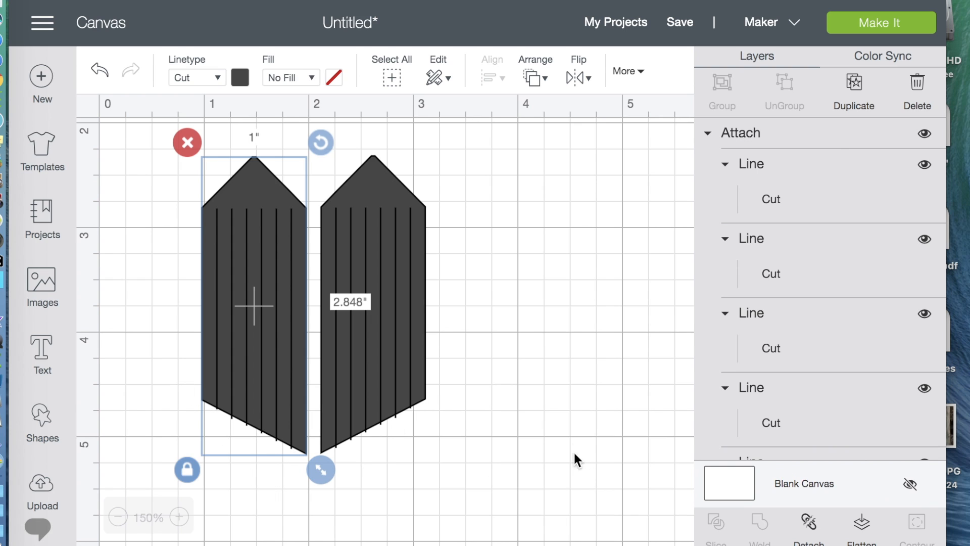
Open the mat preview and move both tags inward to about 1 inch from the mat's edges, leaving a small gap between them.
click(884, 23)
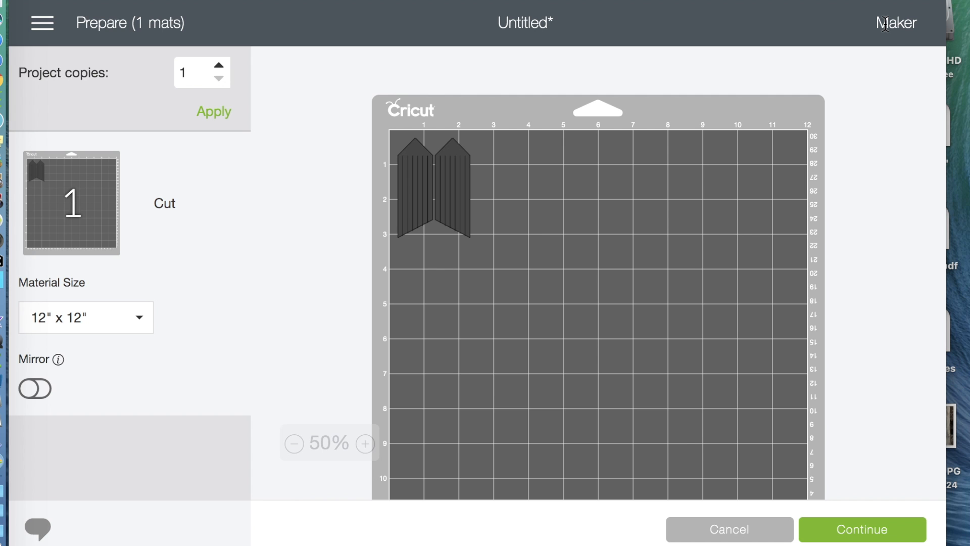
drag(462, 193, 503, 232)
drag(411, 193, 438, 221)
drag(496, 234, 478, 225)
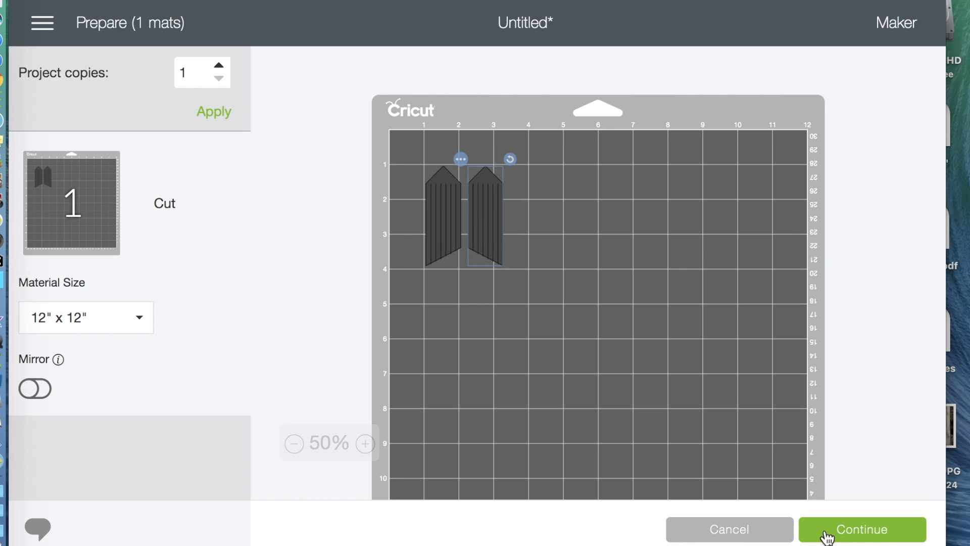
Continue to the cutting setup, search all materials for "leather" and set the material to Genuine Leather.
click(861, 535)
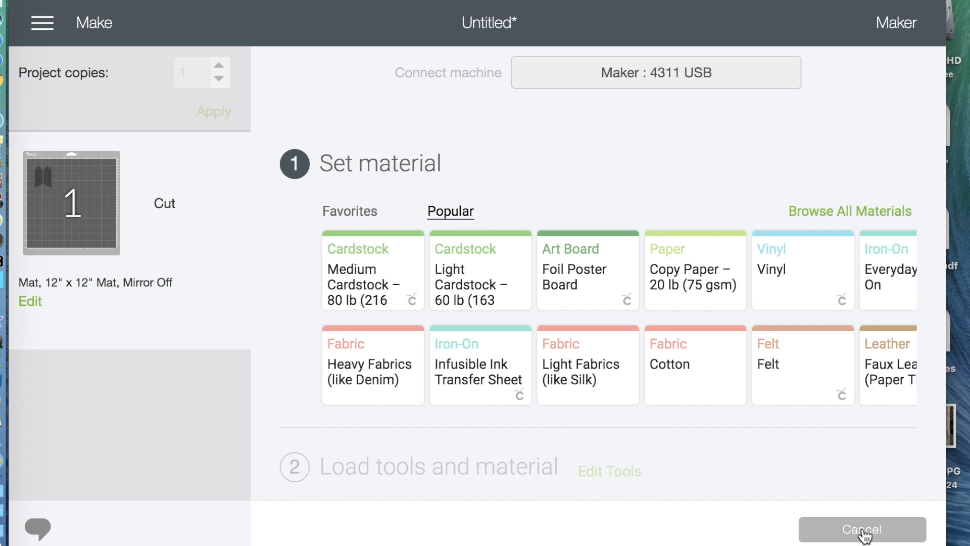
click(862, 217)
click(757, 118)
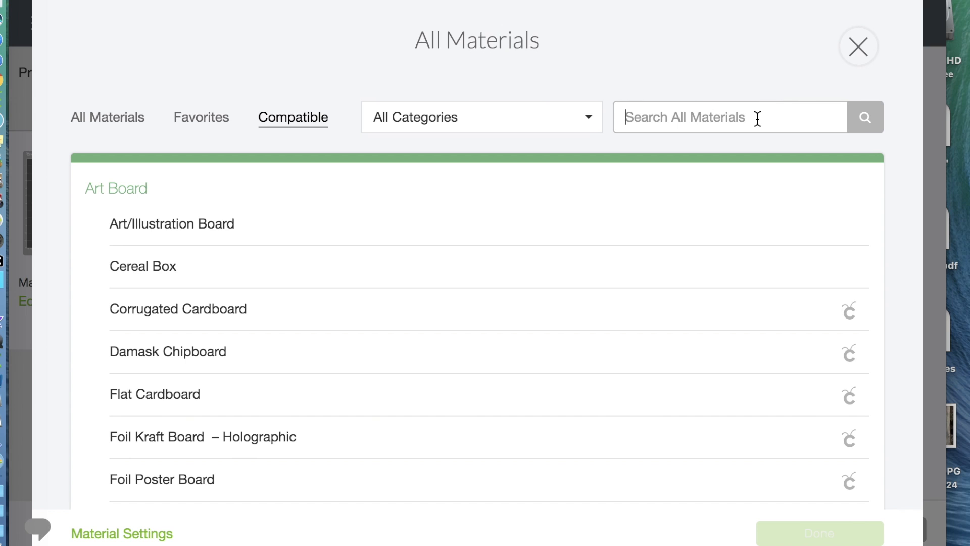
text(leather)
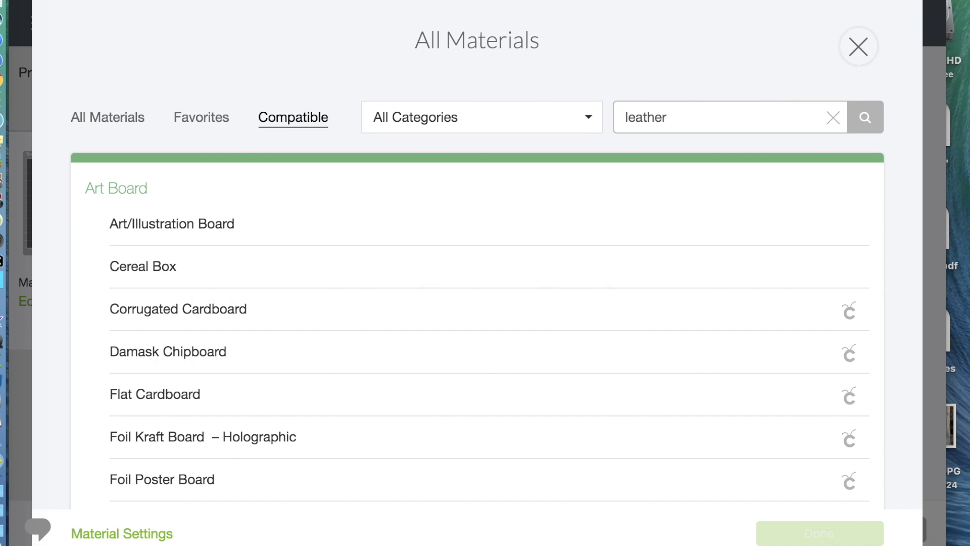
key(Return)
click(477, 389)
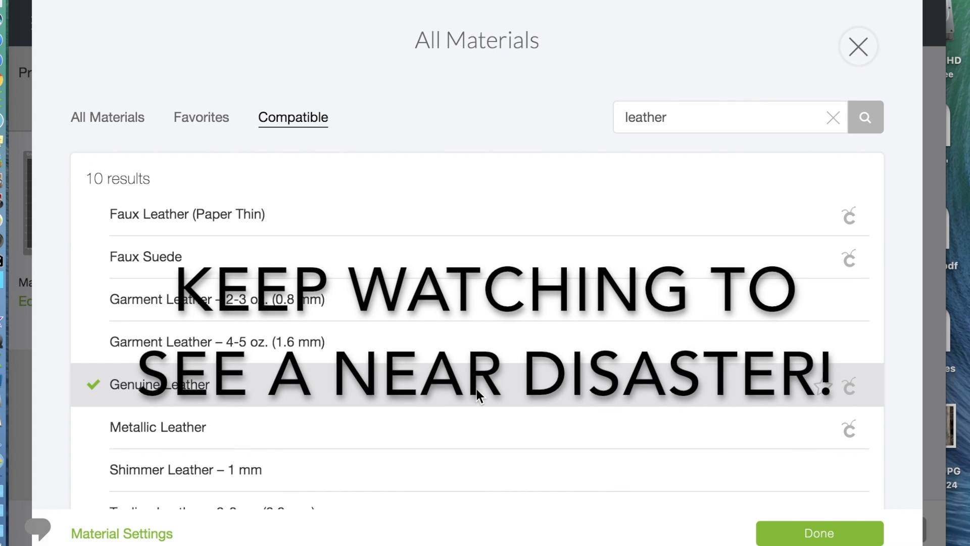
click(812, 536)
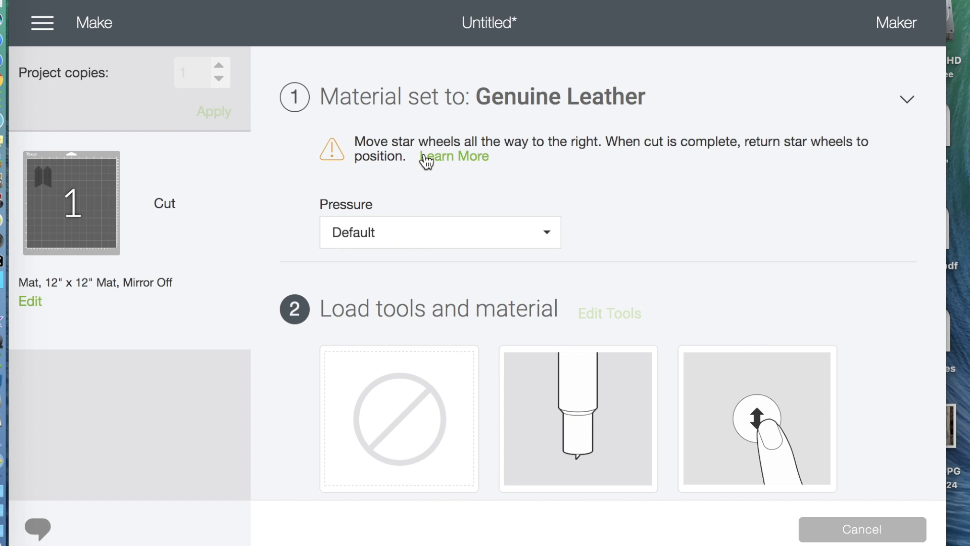
Review the pressure setting and the tool and mat loading instructions for the selected leather material.
scroll(427, 162, down, 5)
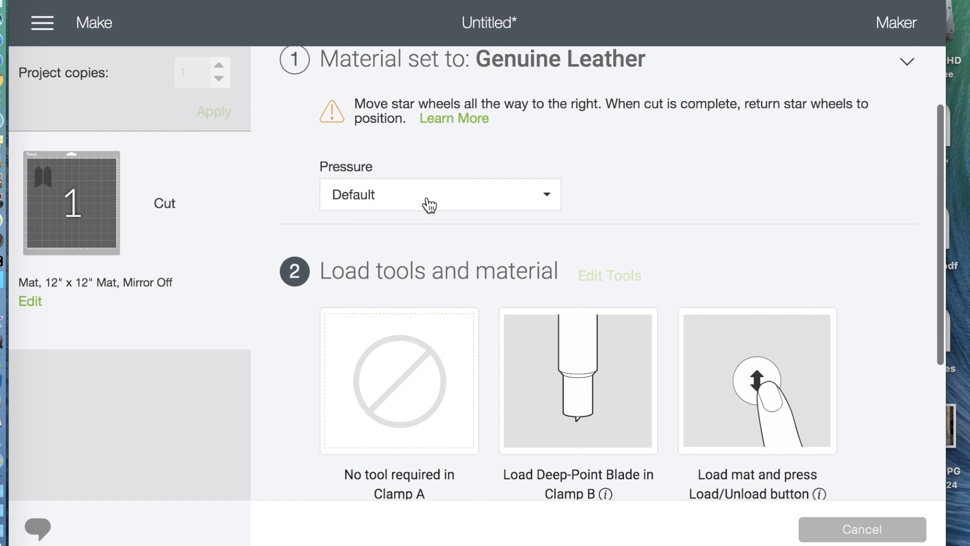
scroll(428, 205, down, 1)
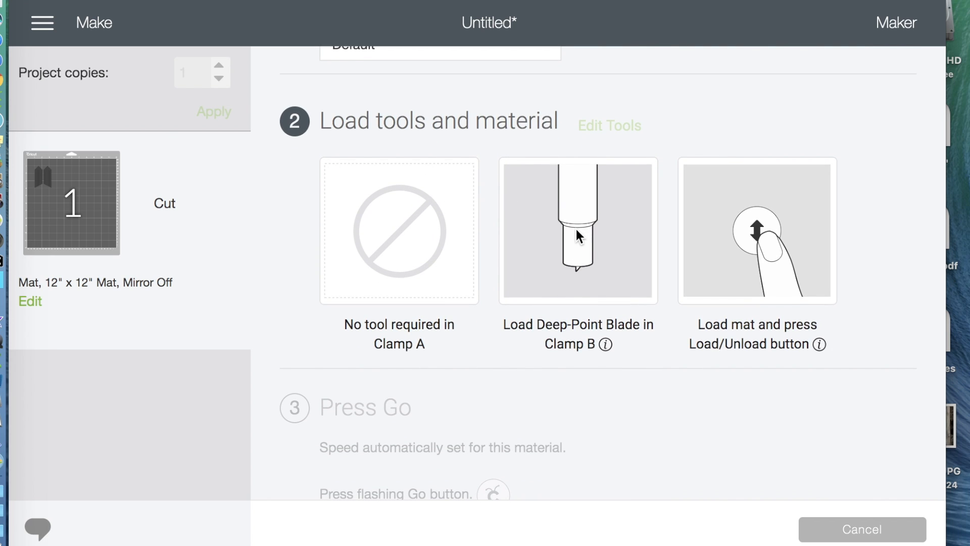
scroll(576, 230, down, 2)
scroll(575, 229, up, 8)
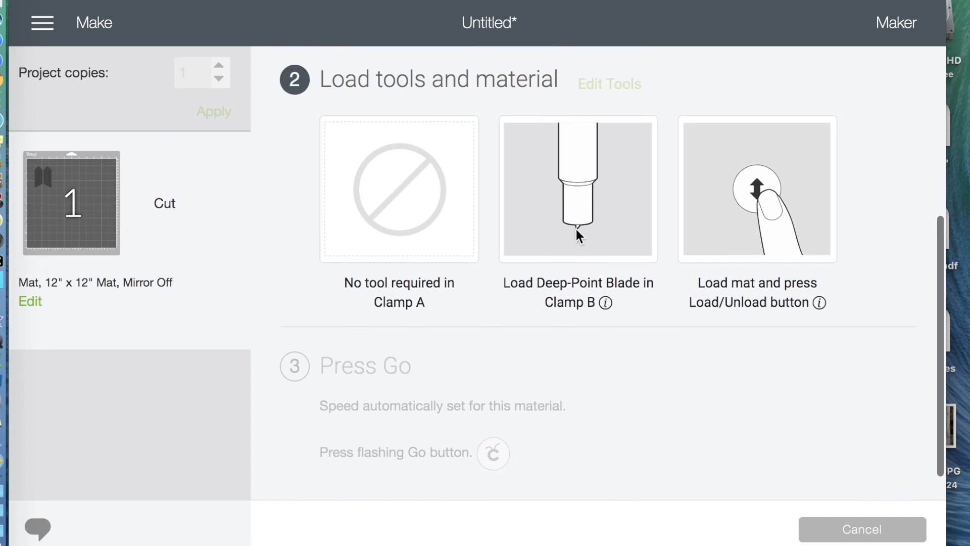